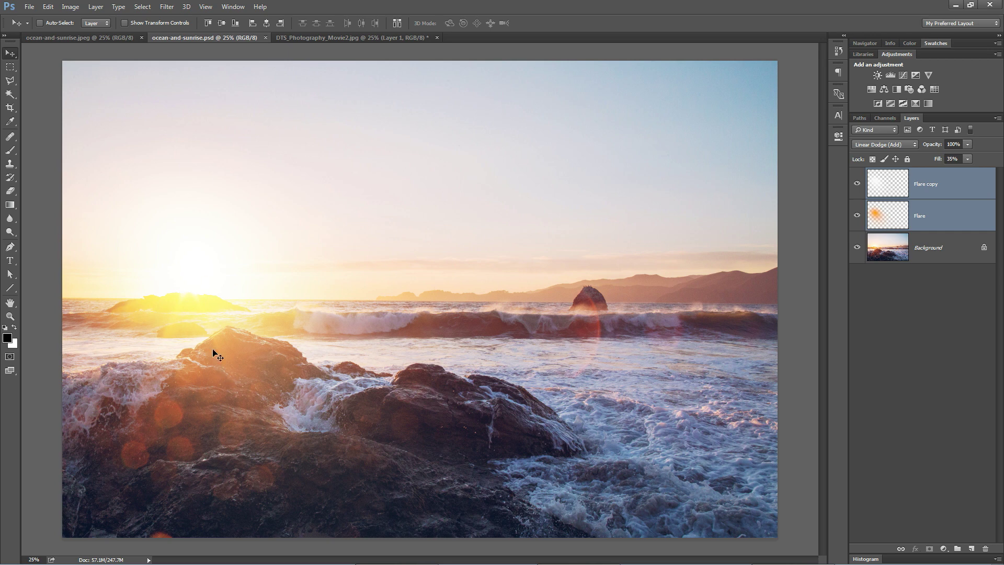
Switch to DTS_Photography_Movie2.jpg and compare the portrait with its flare layers hidden and shown
click(401, 37)
key(ctrl+minus)
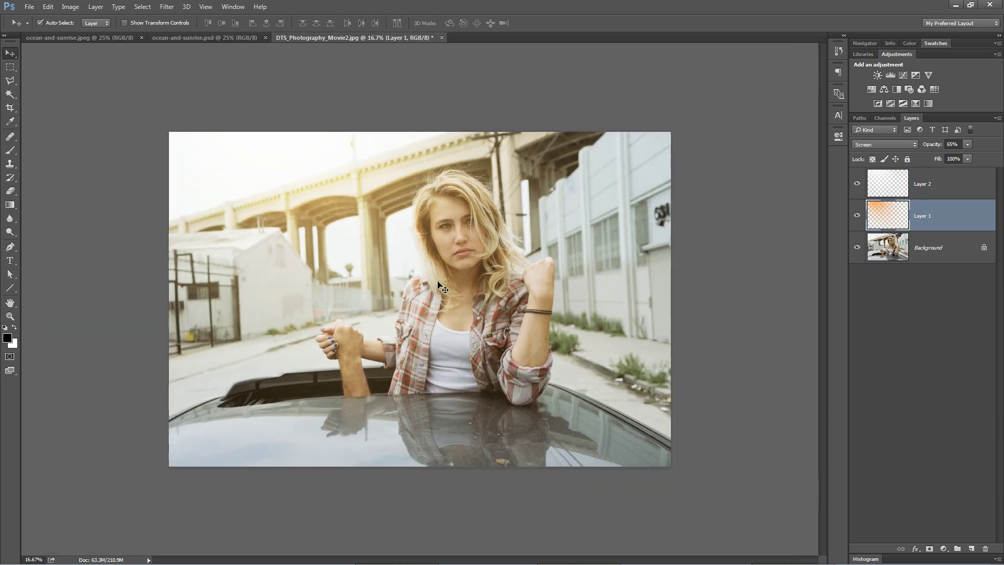
key(ctrl+minus)
key(ctrl+plus)
alt+click(858, 248)
alt+click(856, 249)
Close DTS_Photography_Movie2.jpg without saving and also close ocean-and-sunrise.psd, keeping only ocean-and-sunrise.jpeg open
click(442, 38)
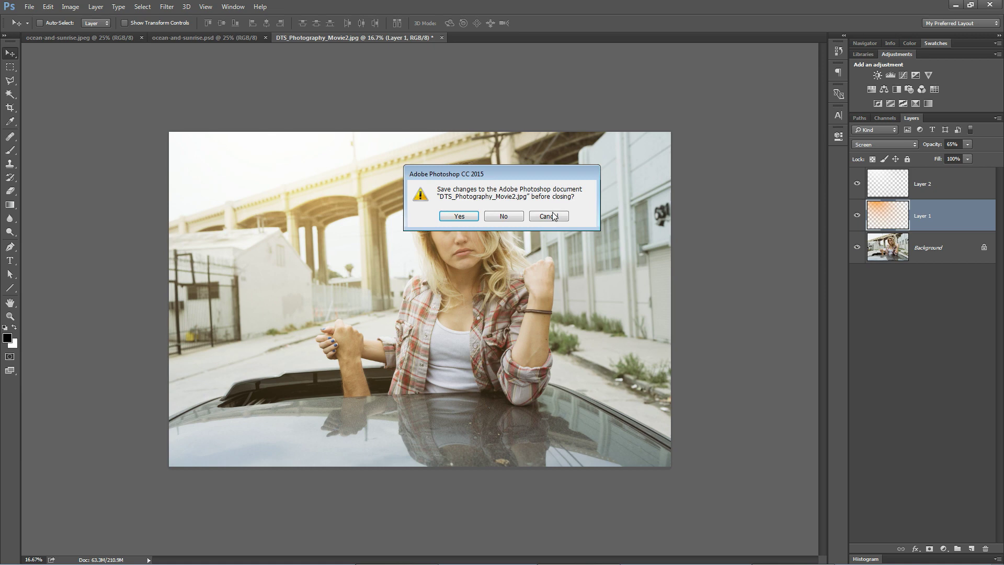
click(504, 216)
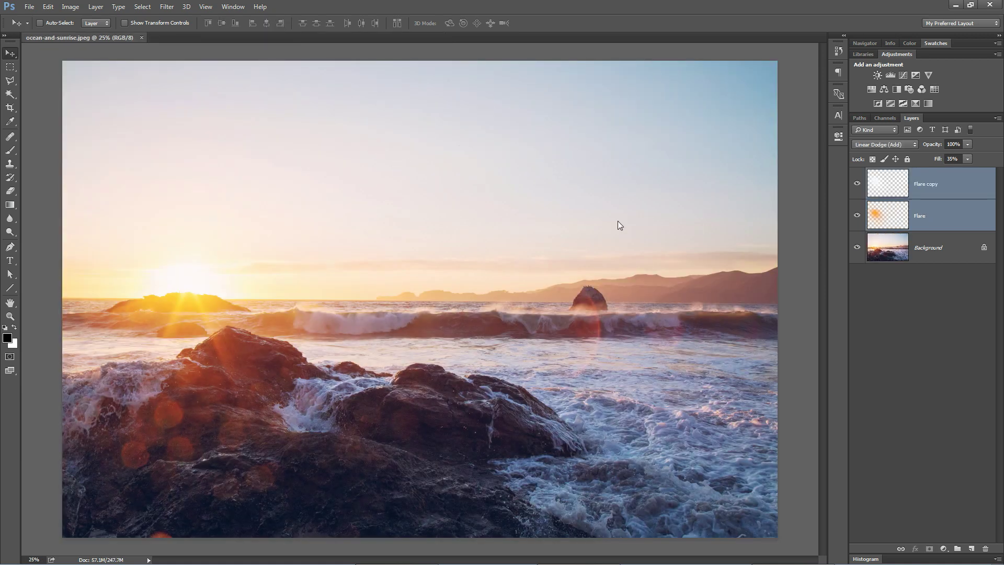
key(Delete)
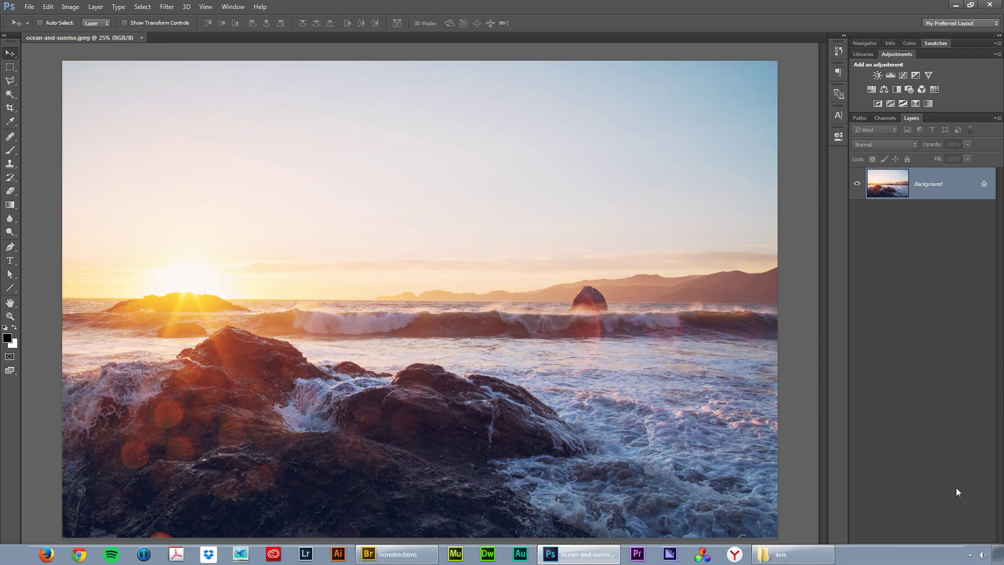
Add a blank layer above the Background and set the Brush tool's size to 1300 px
click(971, 548)
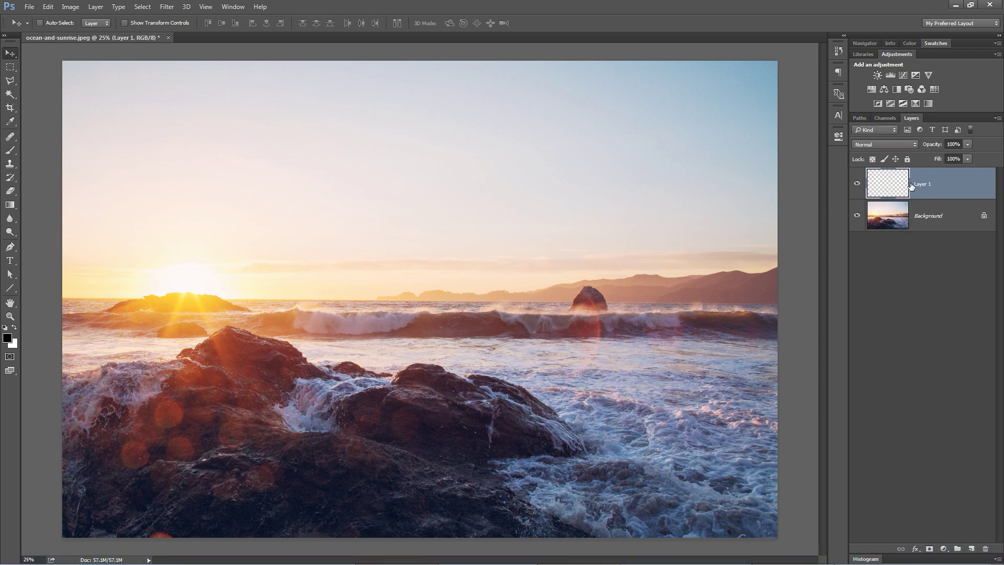
click(9, 151)
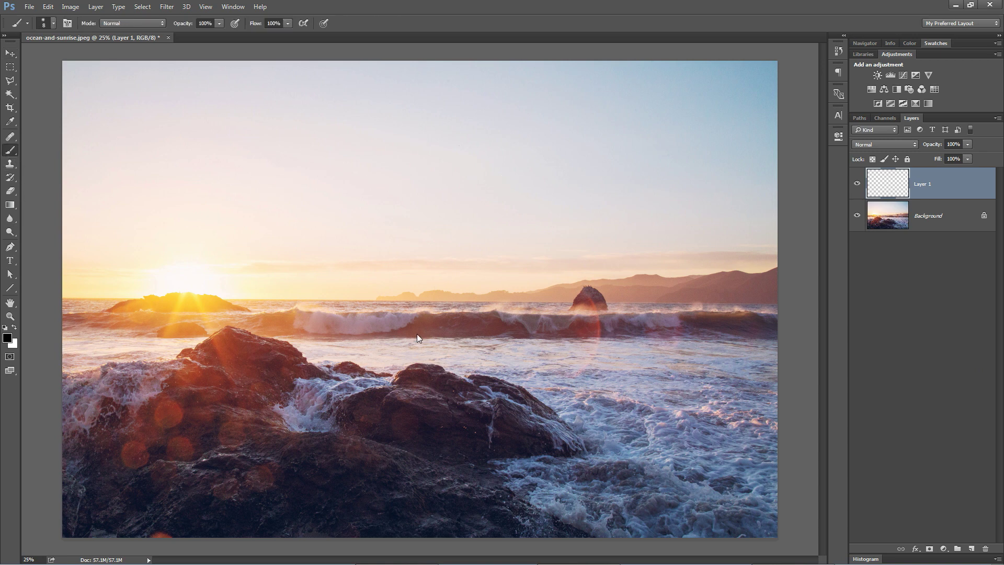
right_click(402, 255)
drag(486, 278, 520, 280)
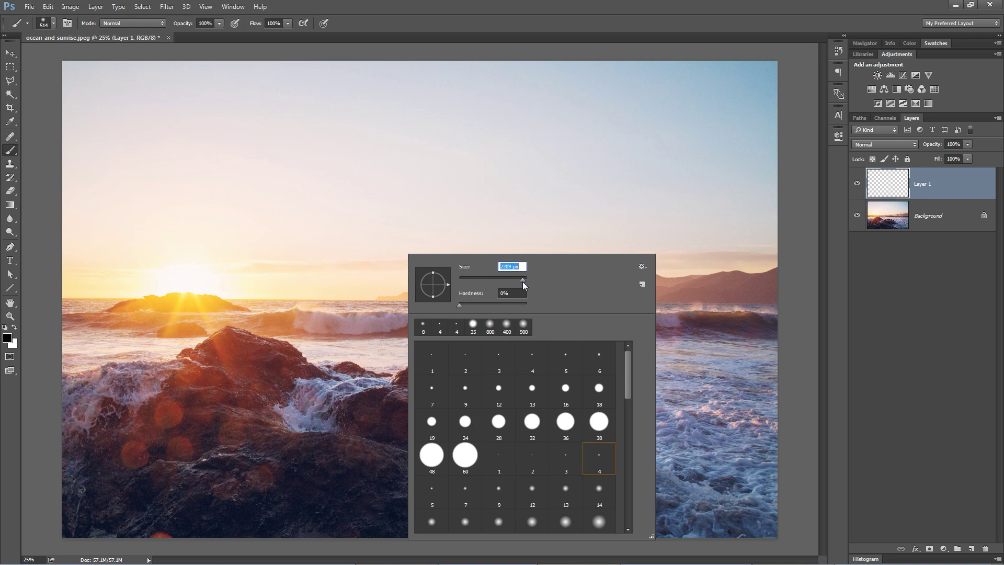
drag(522, 281, 521, 280)
text(1300)
key(Tab)
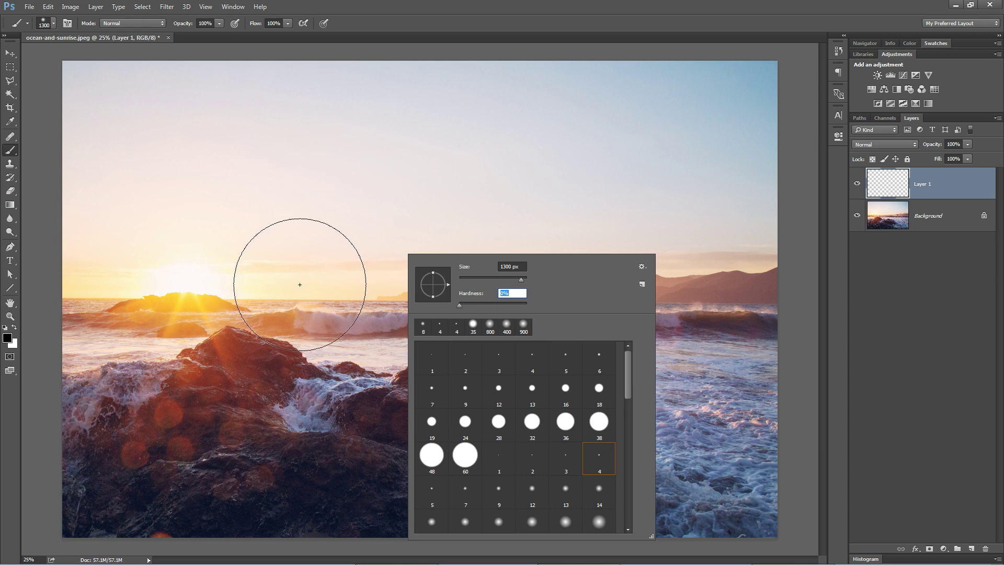
Paint a single soft black dab near the centre of the image, just above the horizon, undoing the first misplaced one
click(318, 292)
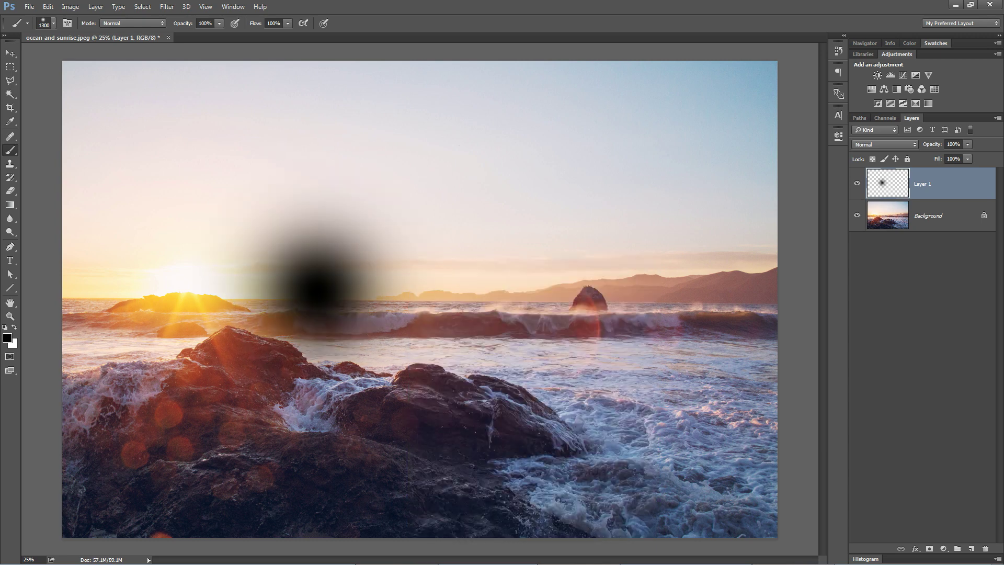
key(ctrl+z)
click(408, 284)
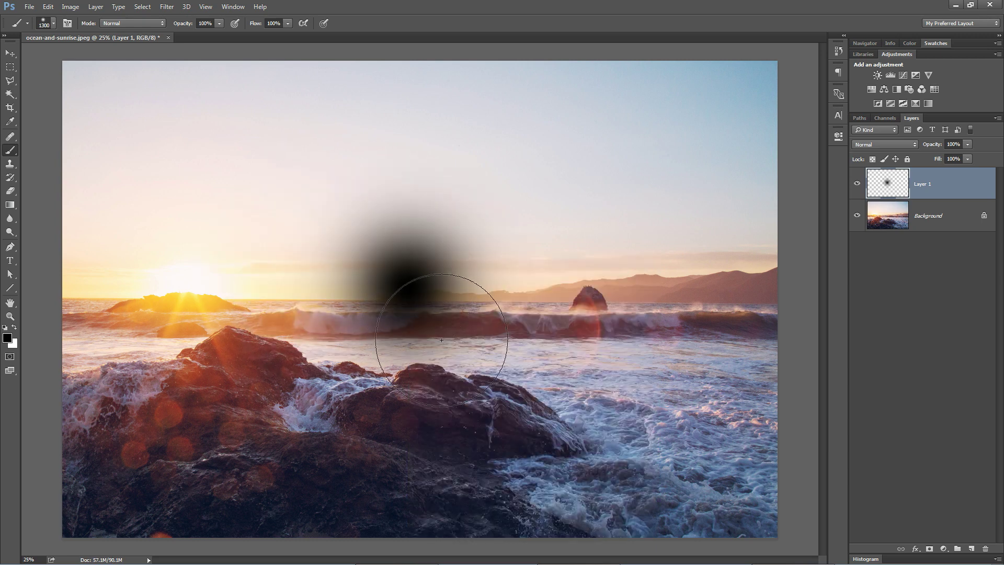
Invert the painted layer so the black dab turns into a white glow
key(v)
click(70, 6)
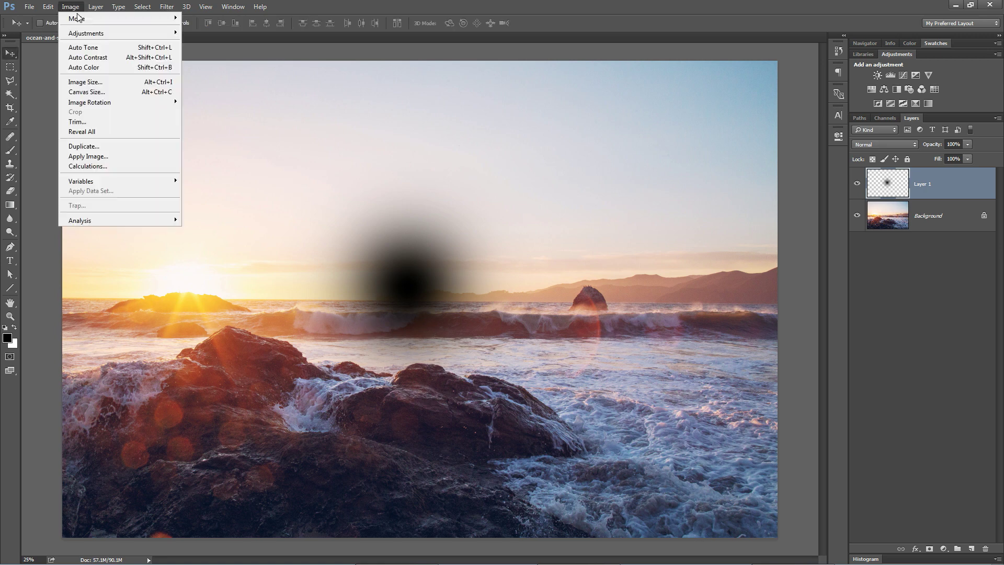
mouse_move(89, 33)
click(201, 153)
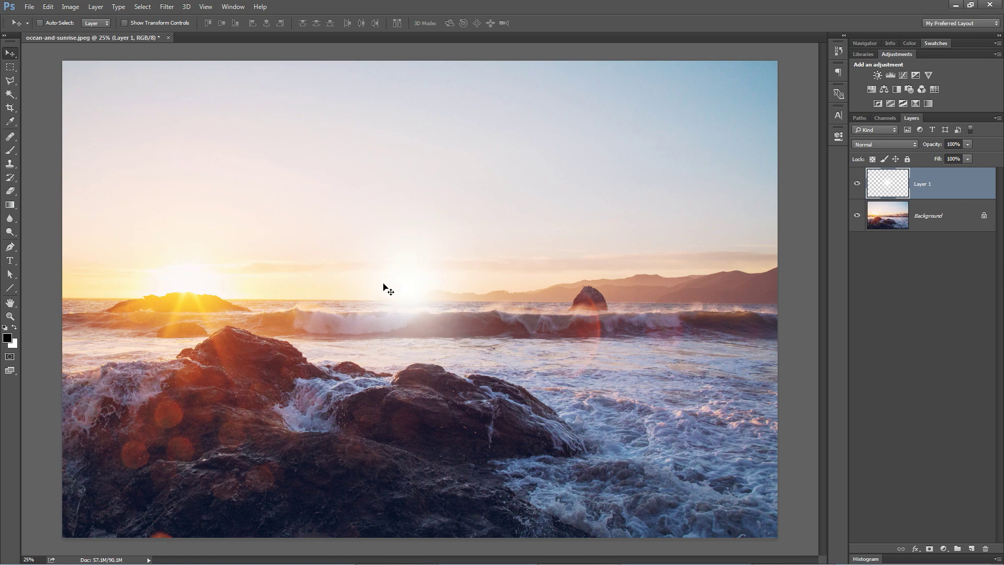
Apply Add Noise to the white glow layer with an amount of 3.5%, Uniform distribution and Monochromatic enabled
key(z)
drag(397, 289, 416, 296)
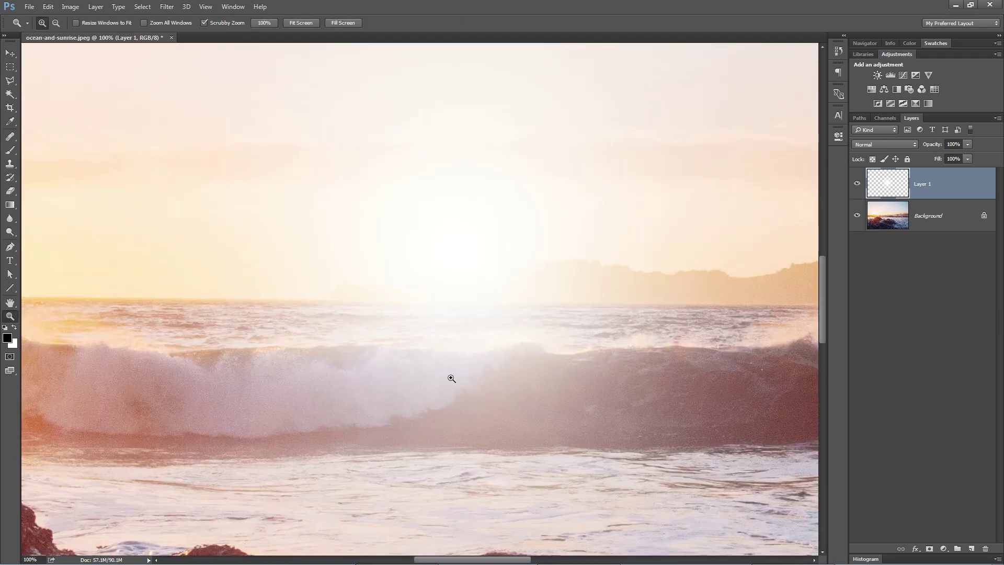
click(167, 6)
mouse_move(225, 152)
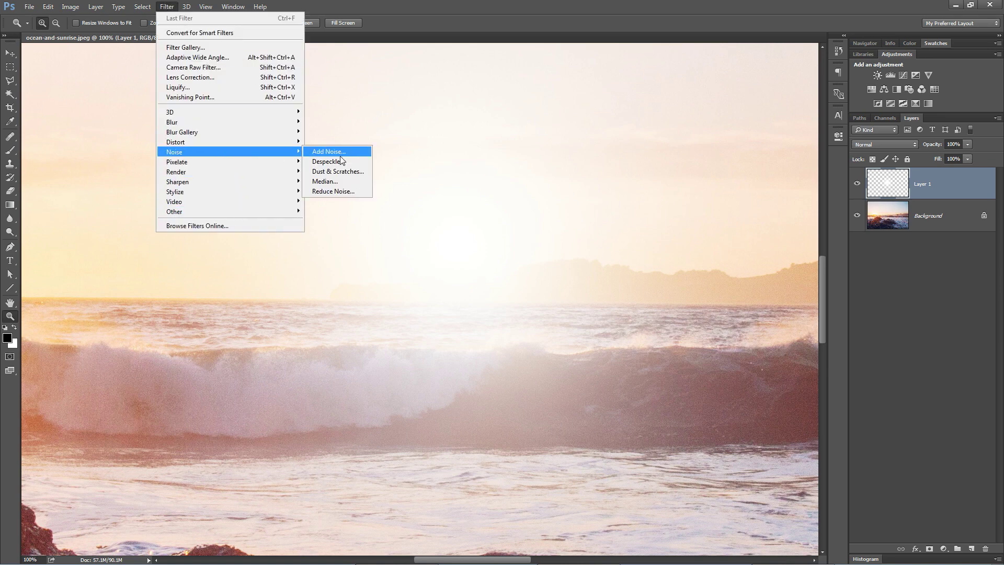
click(342, 152)
drag(515, 165, 669, 161)
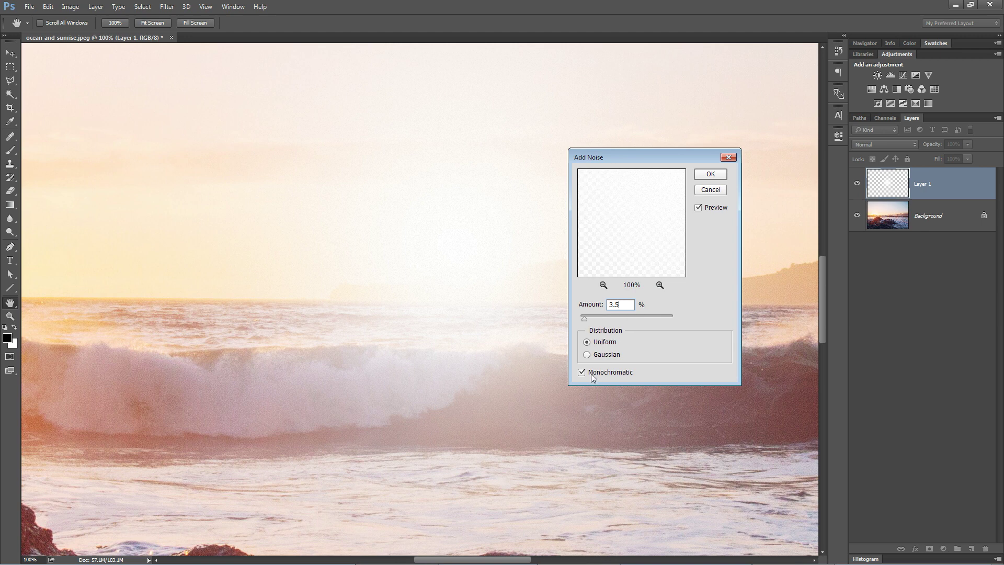
click(711, 175)
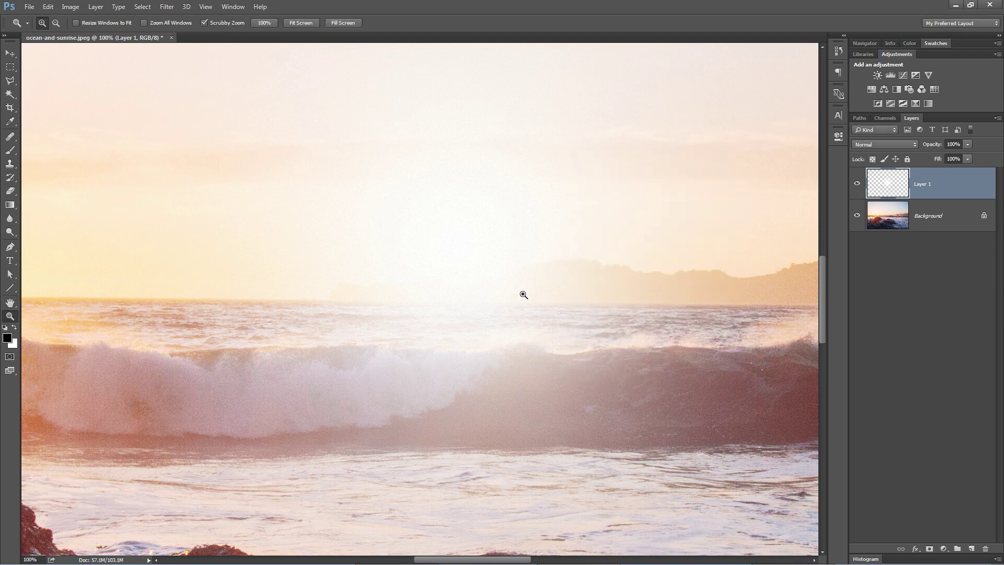
alt+click(528, 322)
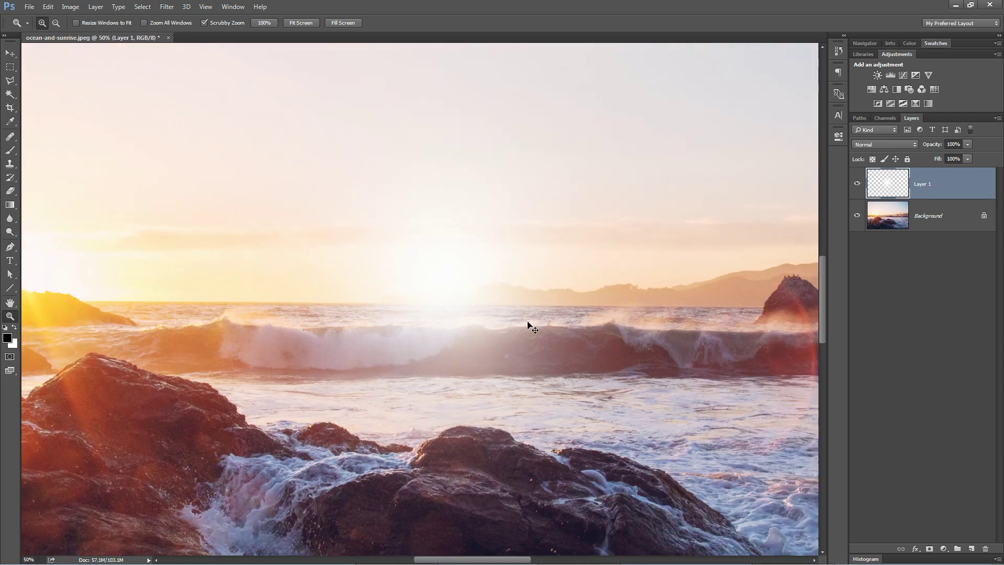
key(v)
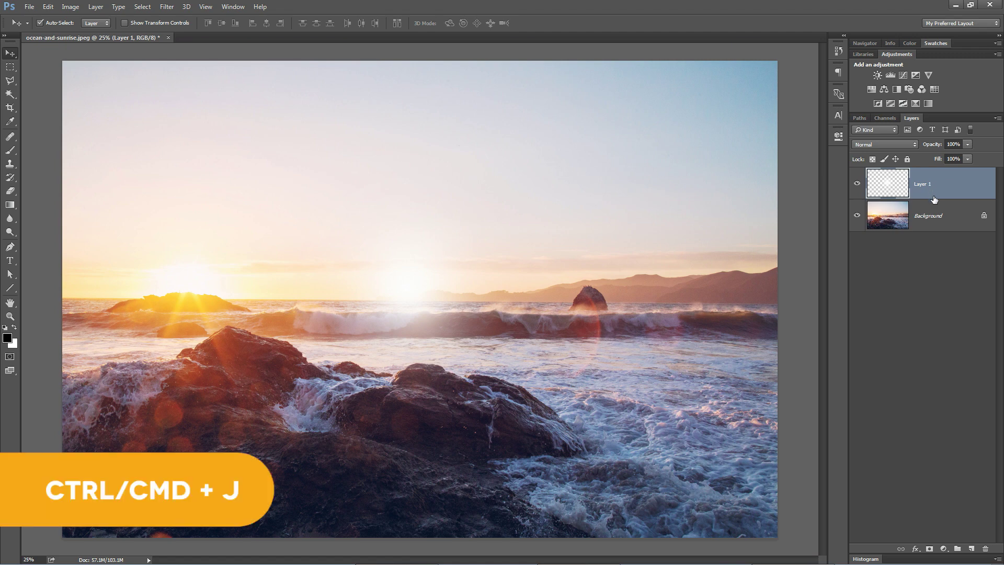
Duplicate the glow layer, naming the upper copy White and the lower original Orange
key(ctrl+j)
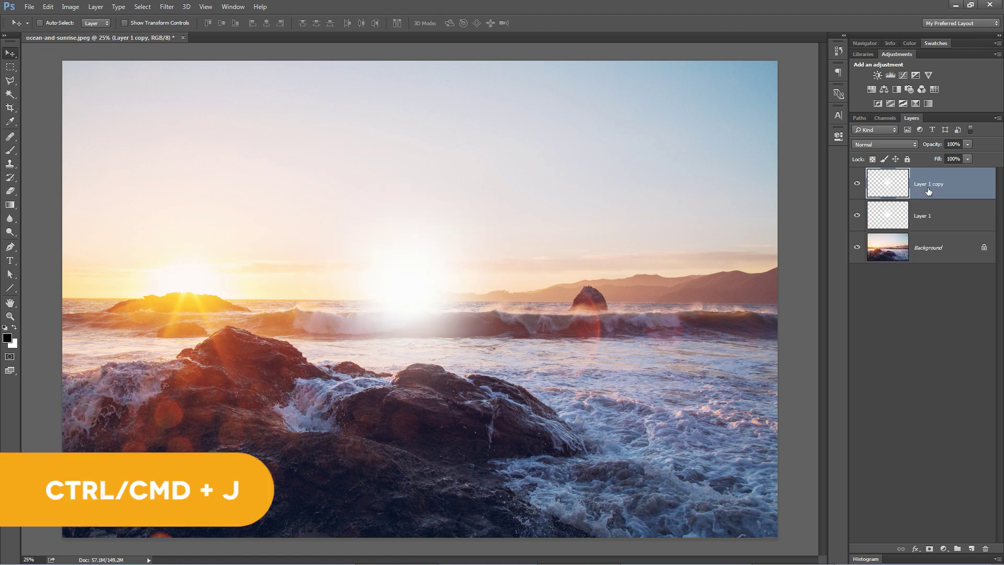
double_click(928, 186)
text(White)
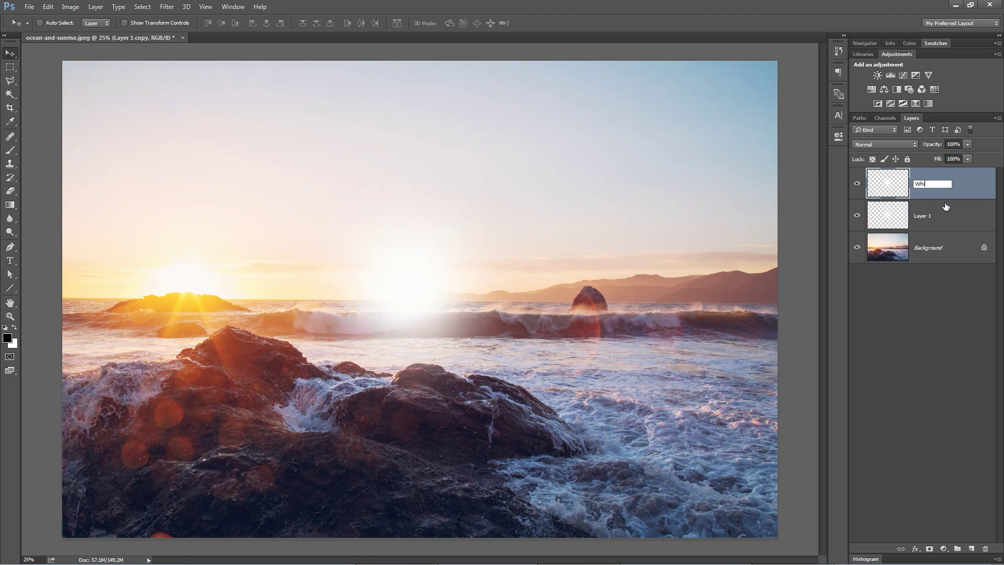
key(Return)
double_click(927, 216)
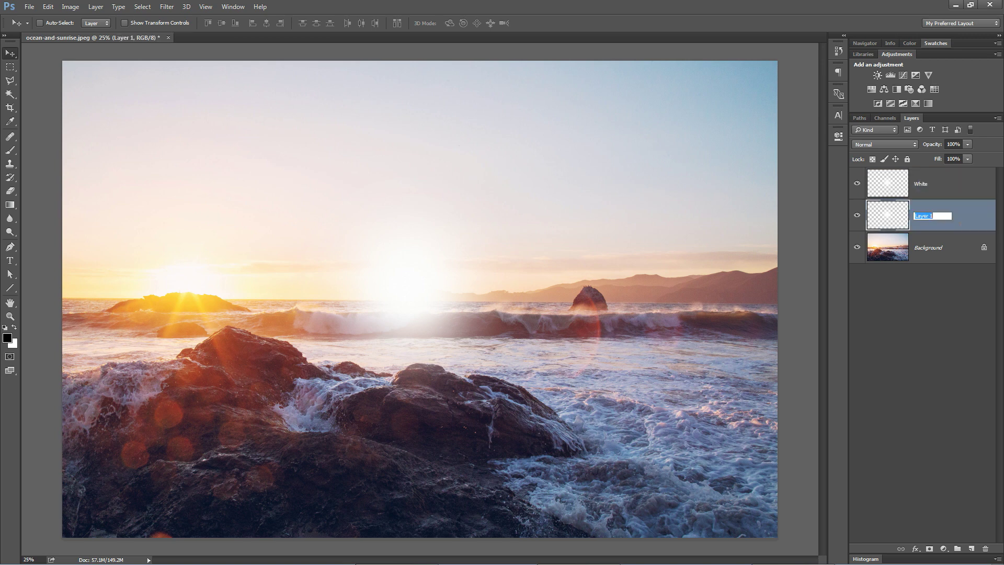
text(Orange)
key(Return)
Hide the White layer and colorize the Orange layer with Hue/Saturation at hue 36, saturation 96 and lightness -43
click(857, 185)
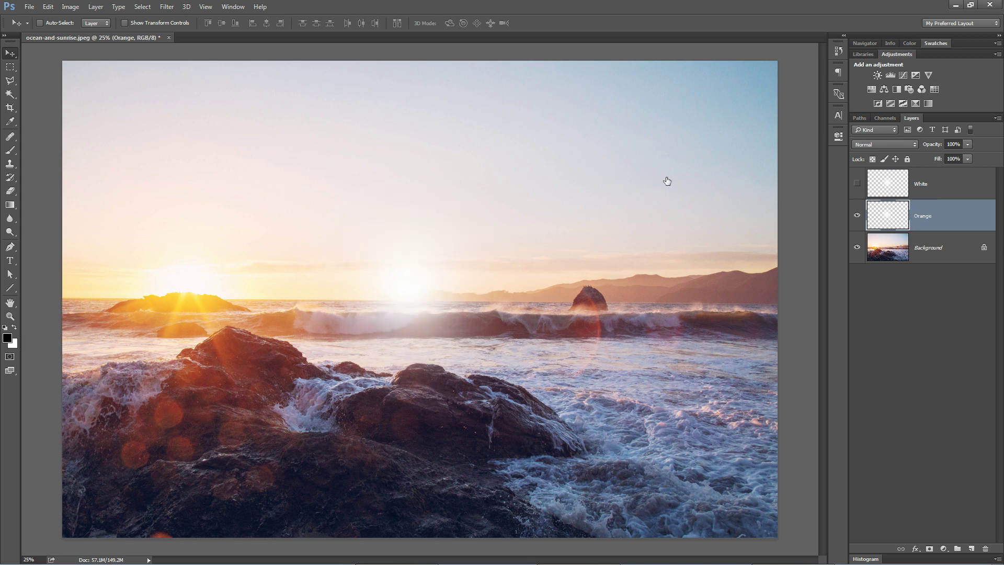
click(70, 6)
mouse_move(95, 37)
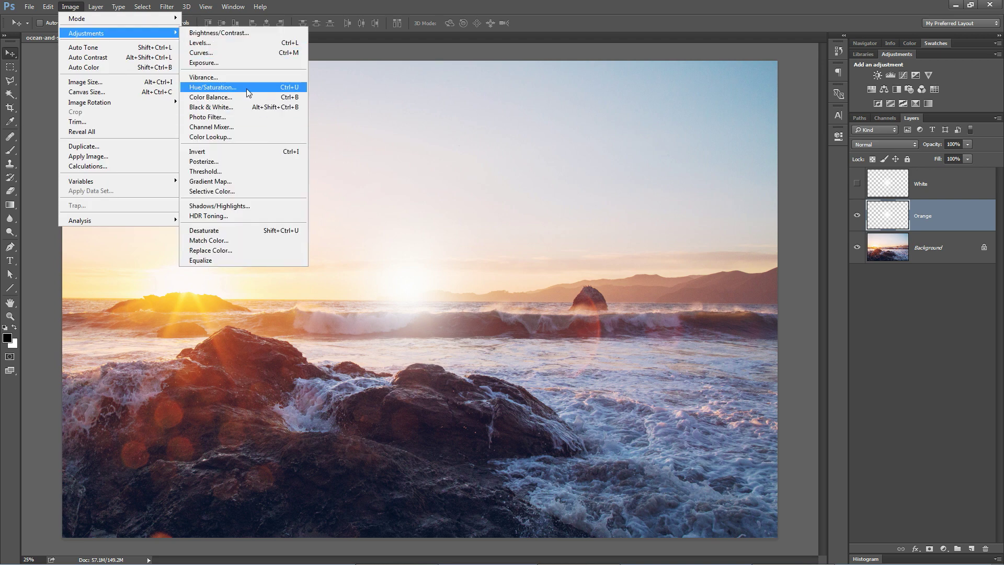
click(204, 91)
drag(268, 94, 635, 156)
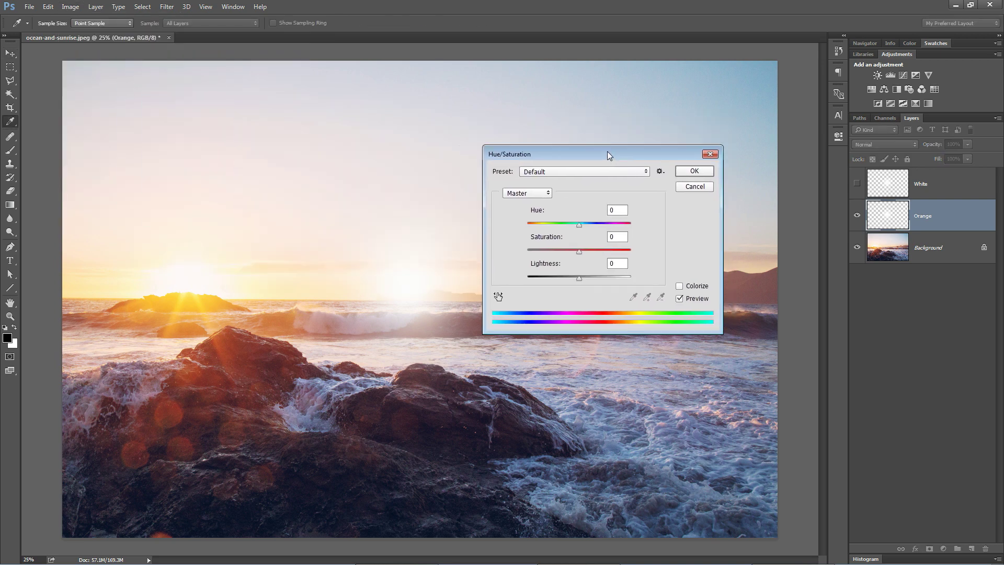
click(682, 286)
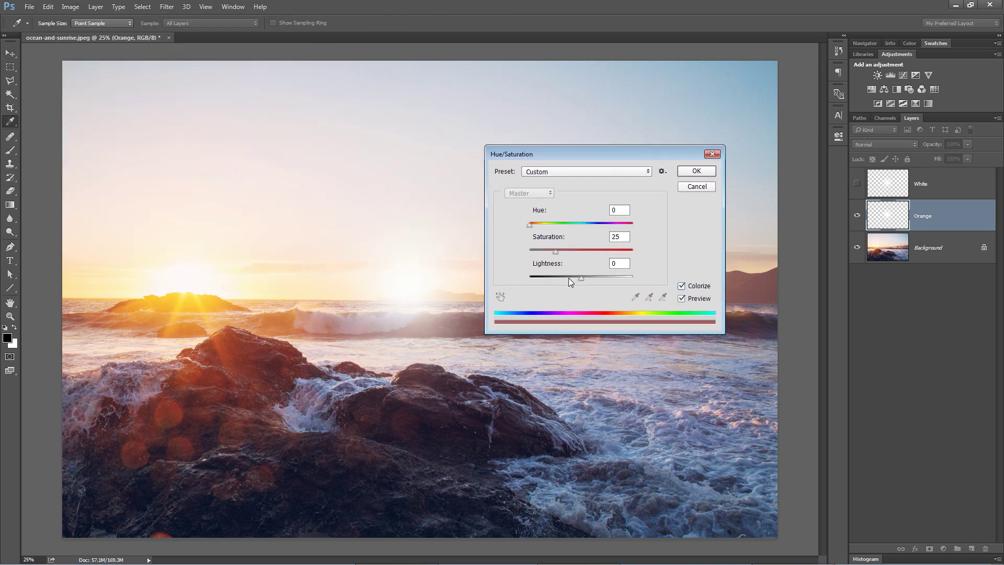
drag(569, 278, 557, 277)
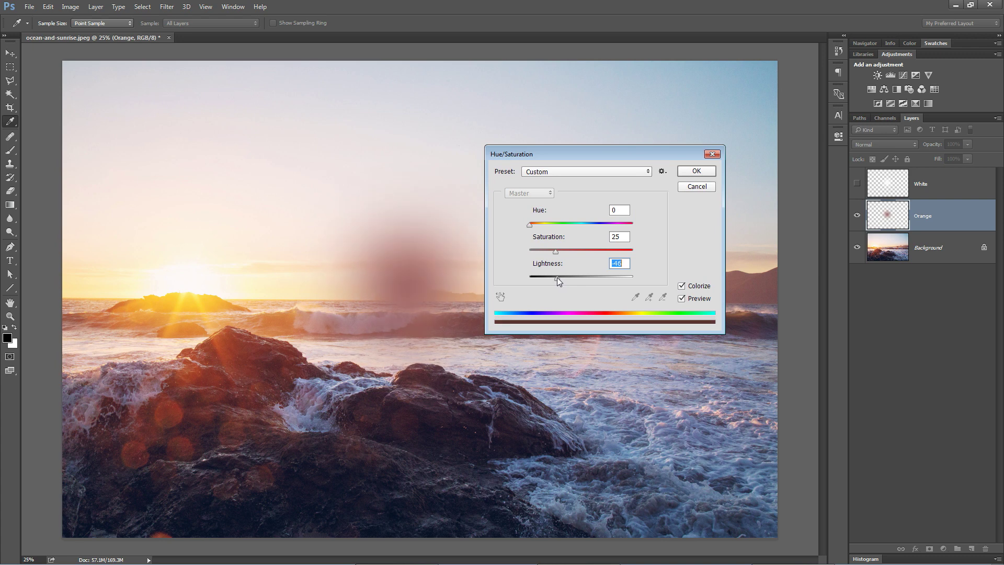
drag(556, 252, 641, 253)
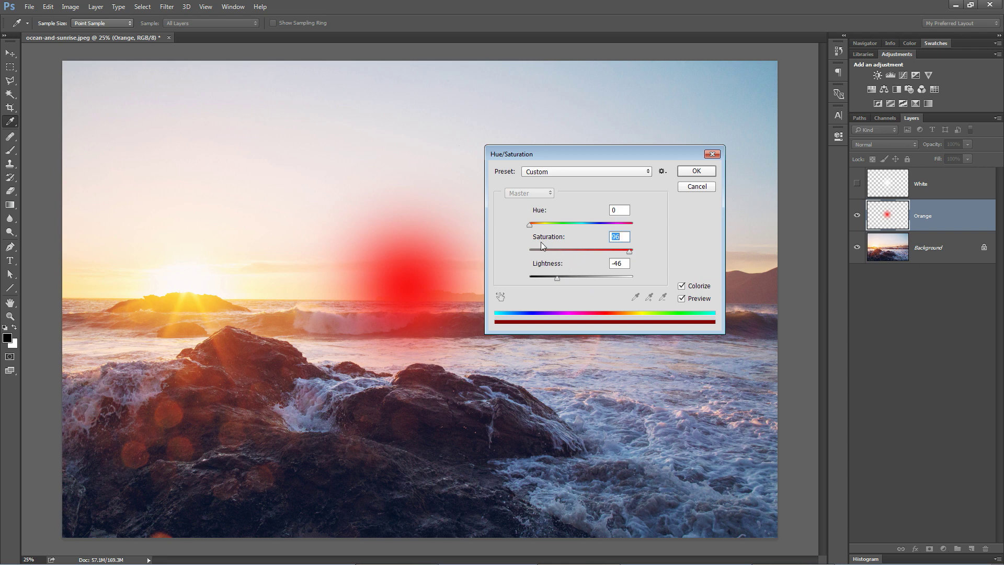
drag(529, 225, 540, 226)
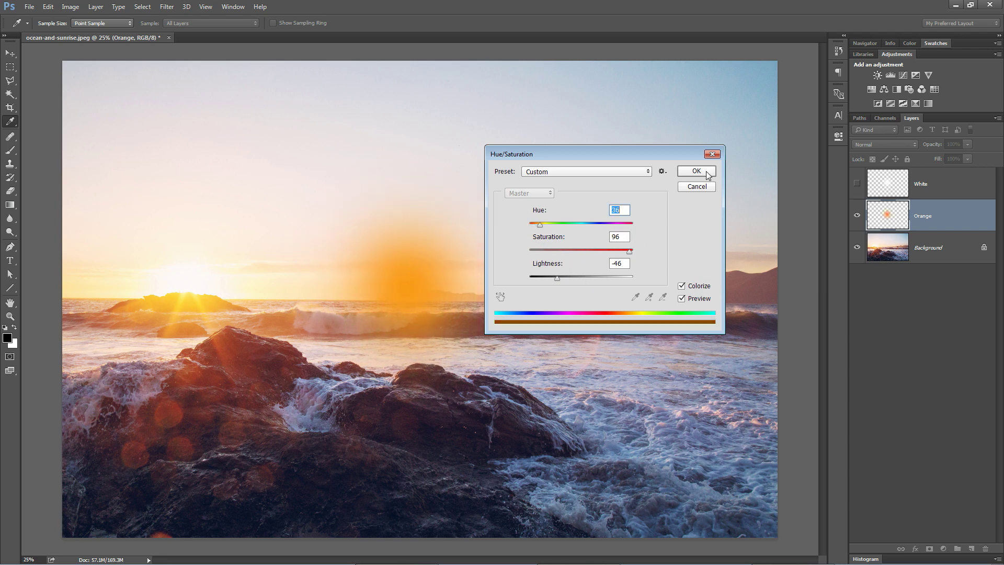
drag(558, 280, 559, 278)
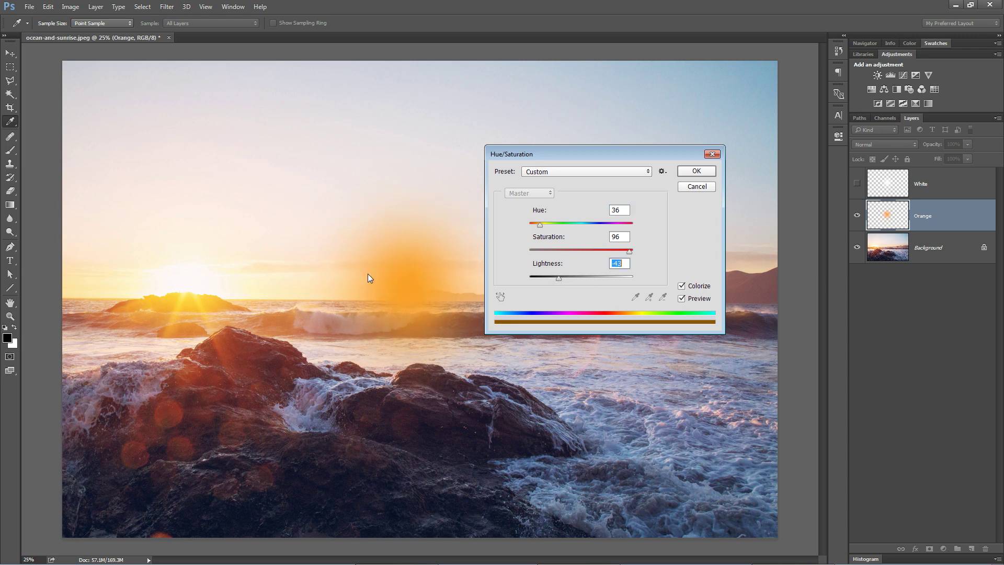
click(619, 263)
click(696, 172)
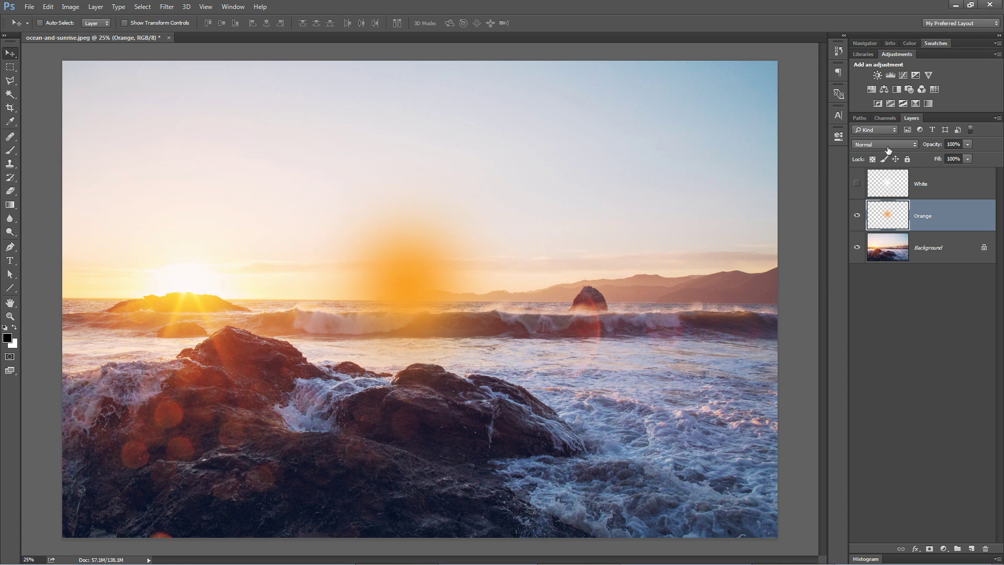
Set the Orange layer's blend mode to Screen and make the White layer visible again
click(872, 144)
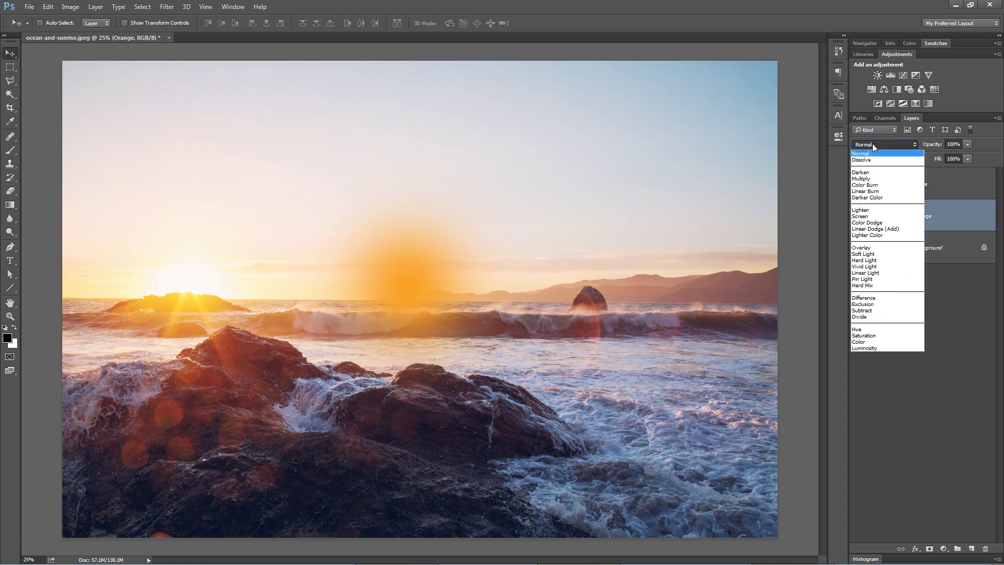
click(875, 217)
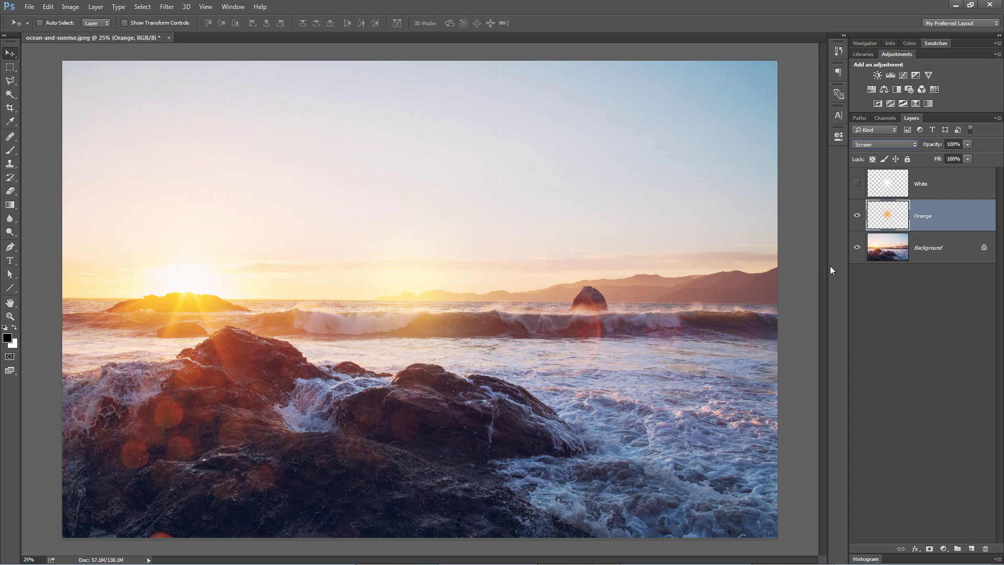
click(889, 188)
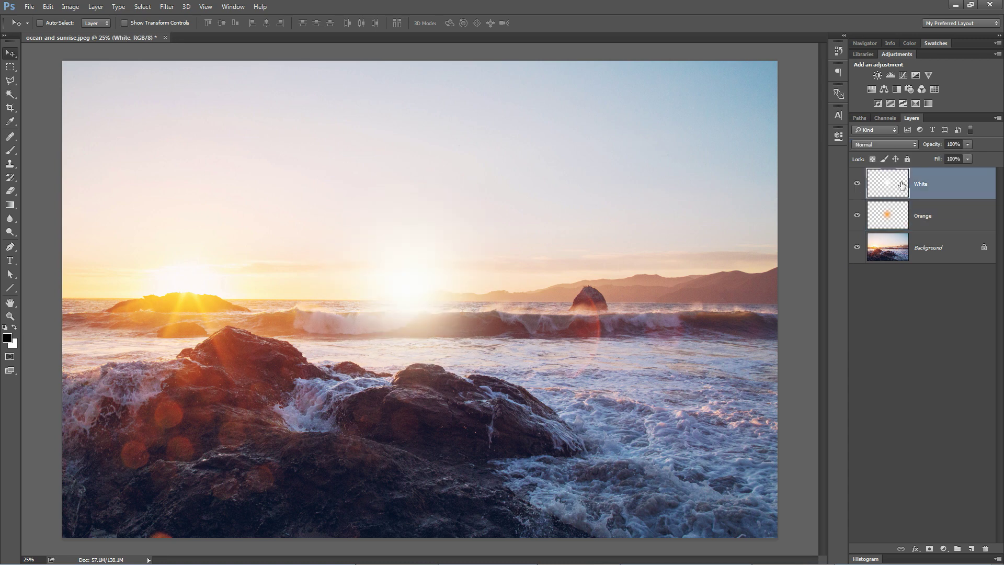
Set the White layer's blend mode to Linear Dodge (Add), finishing with the Orange layer selected
click(885, 144)
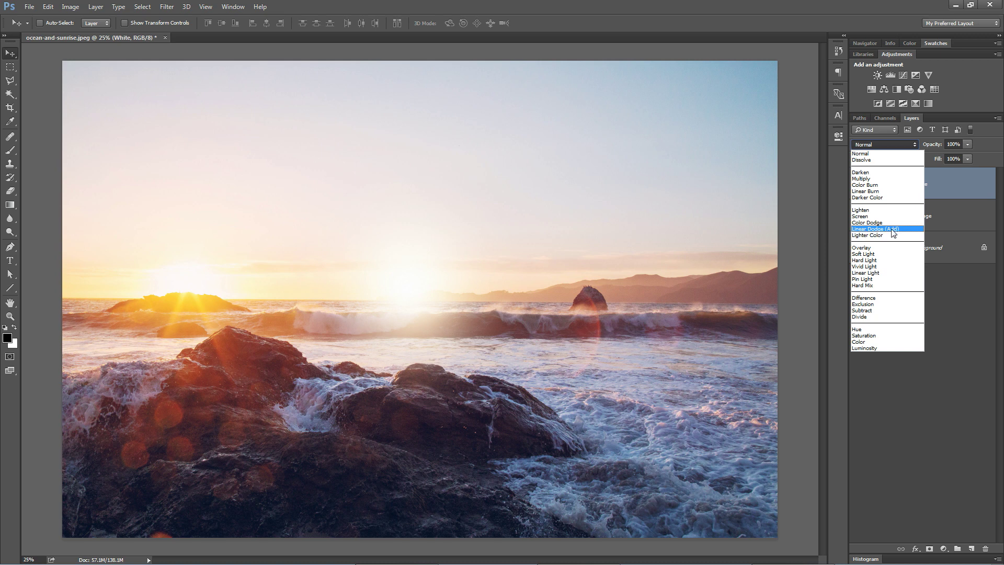
click(893, 233)
click(894, 221)
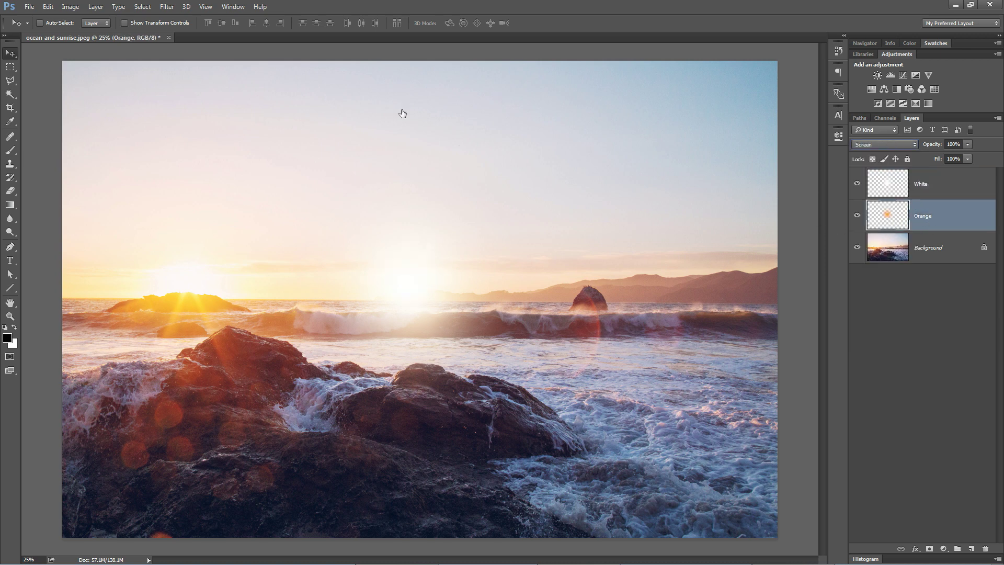
Scale the Orange layer up proportionally from its centre to about 127%
click(48, 7)
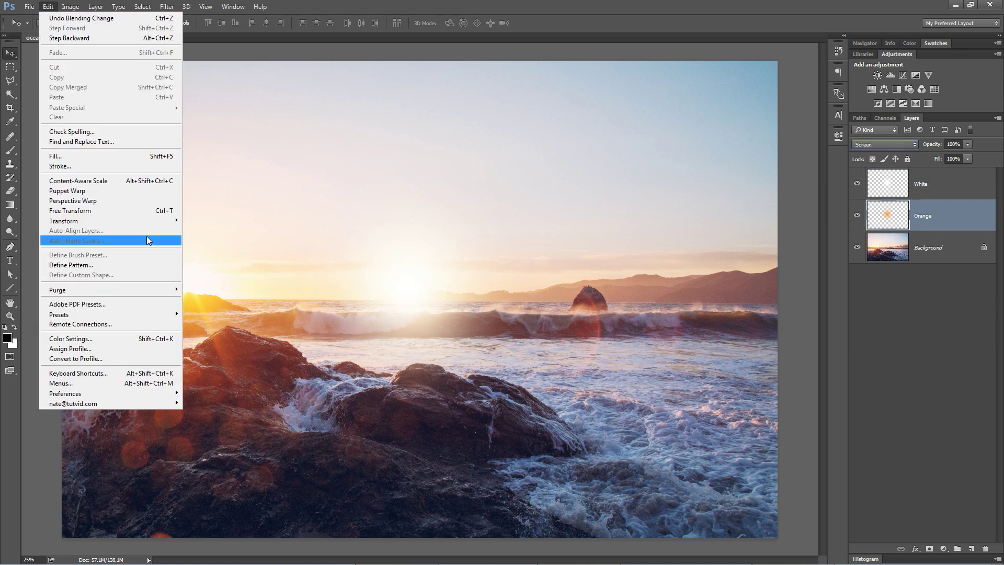
click(116, 210)
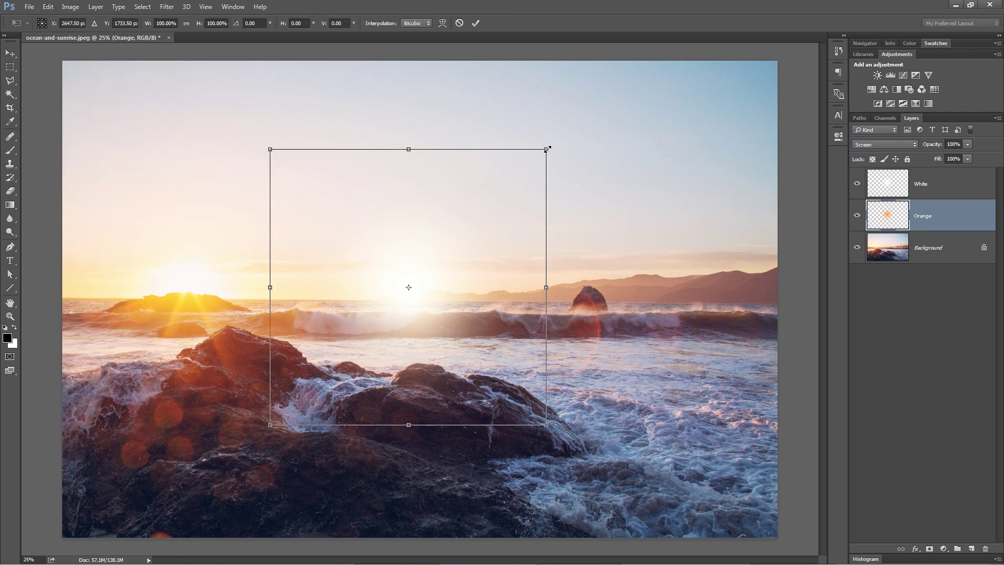
drag(548, 148, 586, 112)
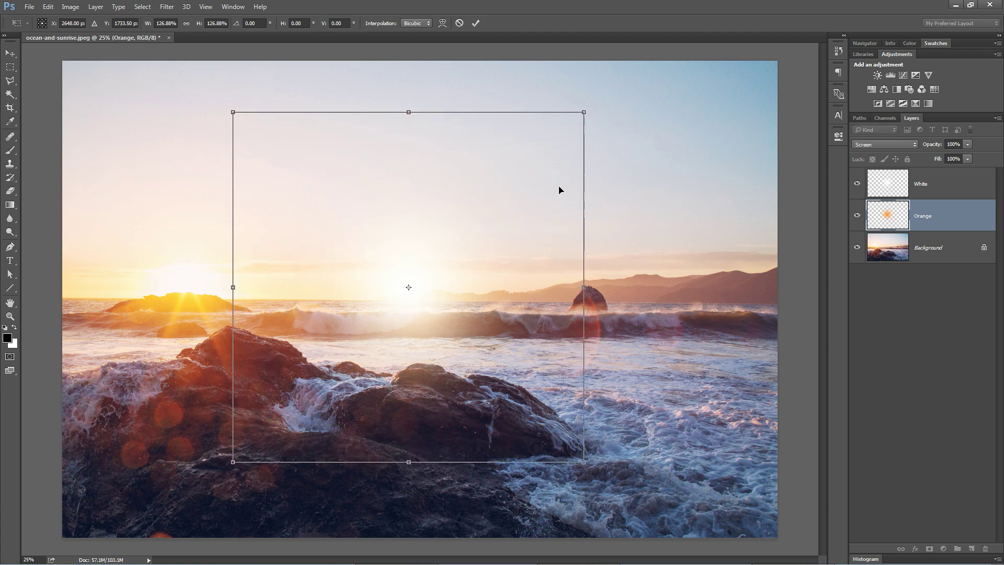
click(475, 23)
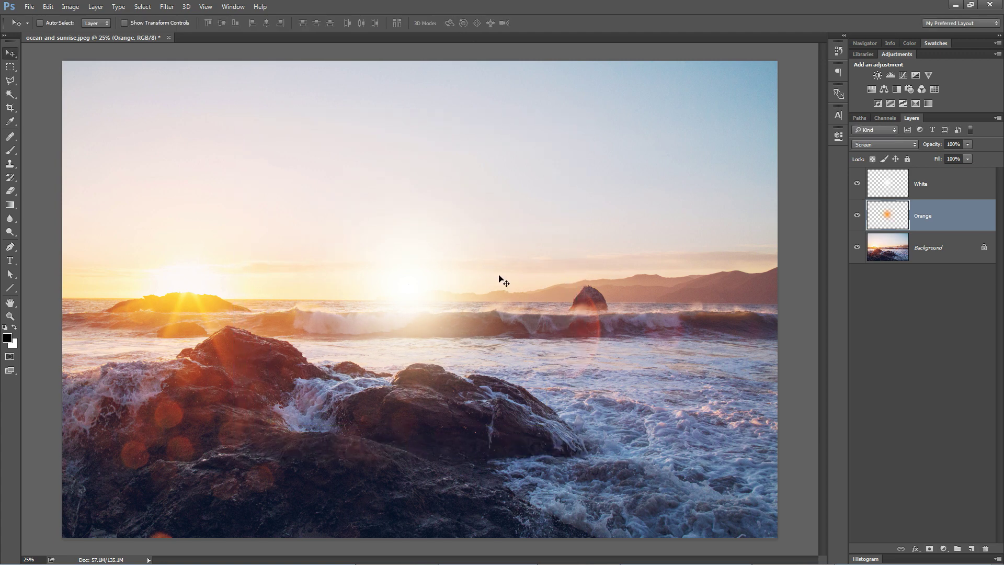
Move the White and Orange layers together over the sun behind the small island and scale both from the centre to about 140%
shift+click(955, 184)
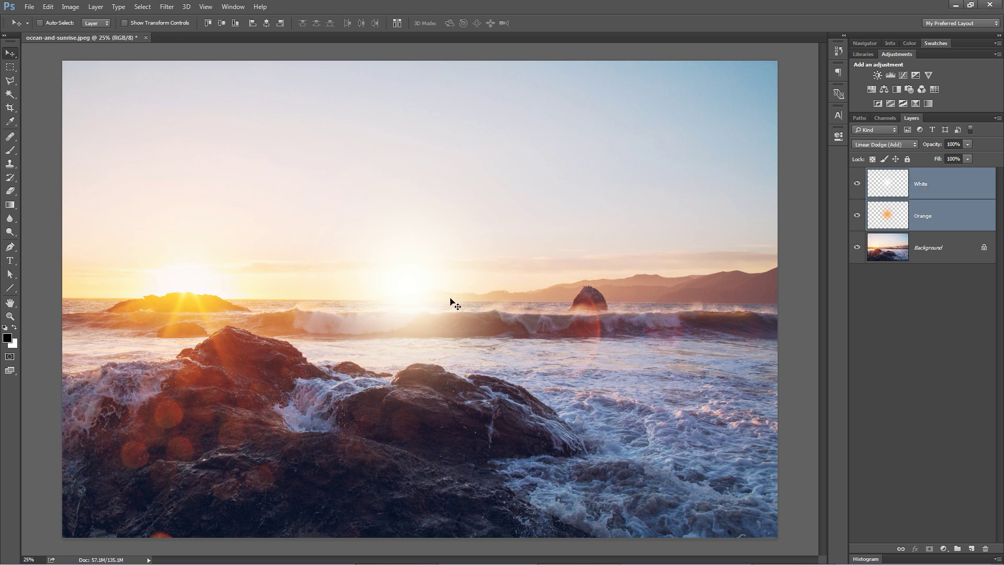
drag(450, 301, 193, 291)
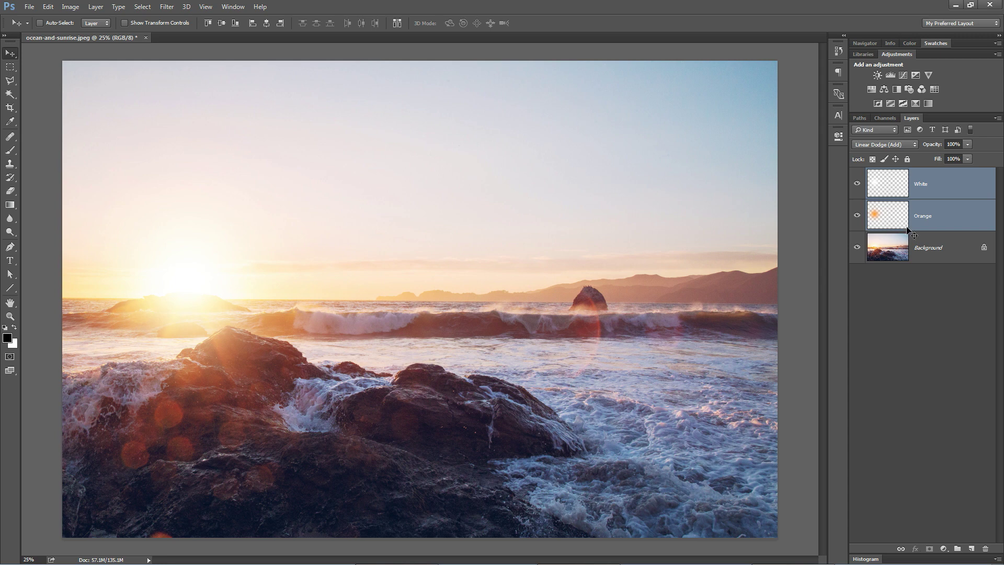
key(ctrl+minus)
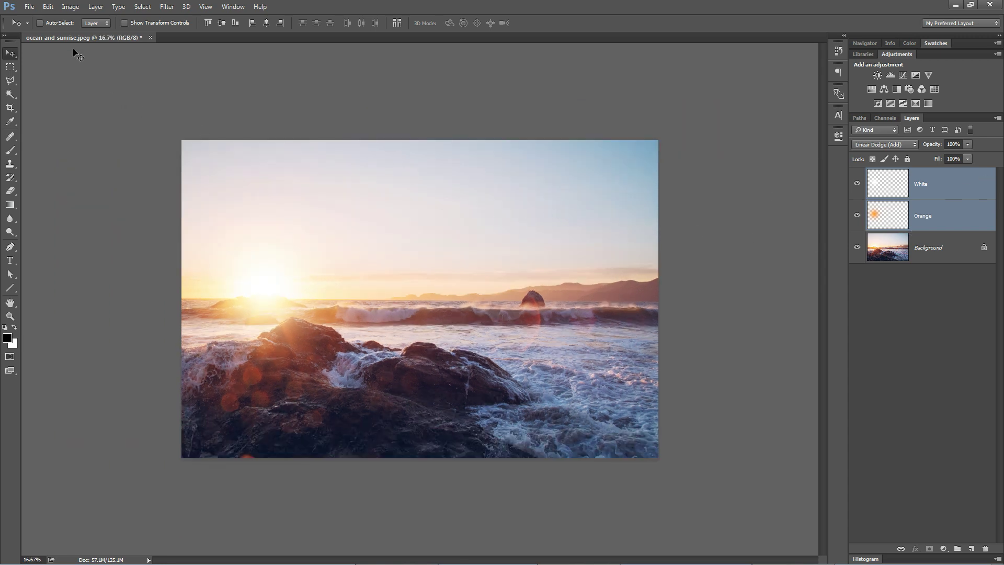
click(48, 7)
click(79, 211)
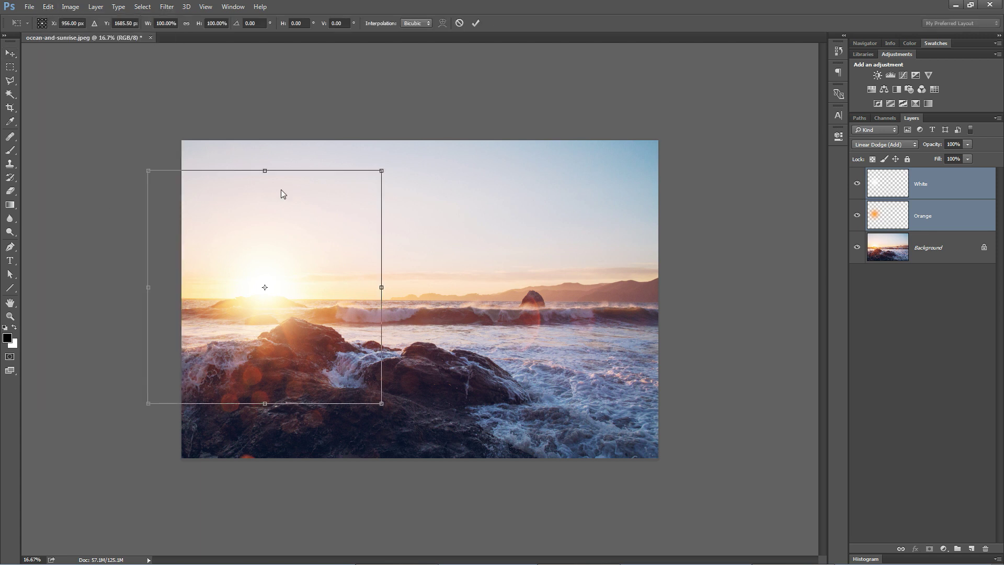
drag(382, 170, 441, 135)
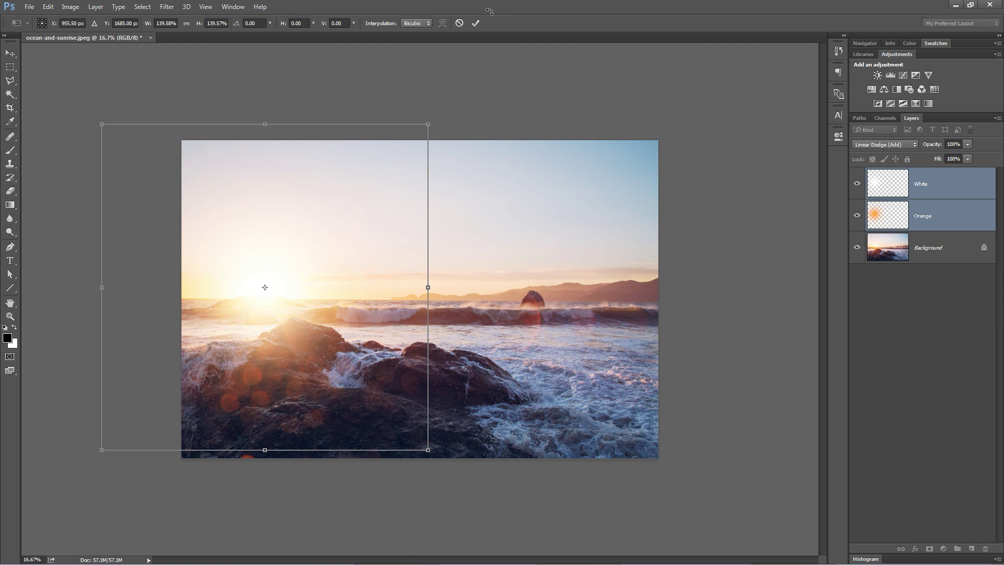
click(476, 23)
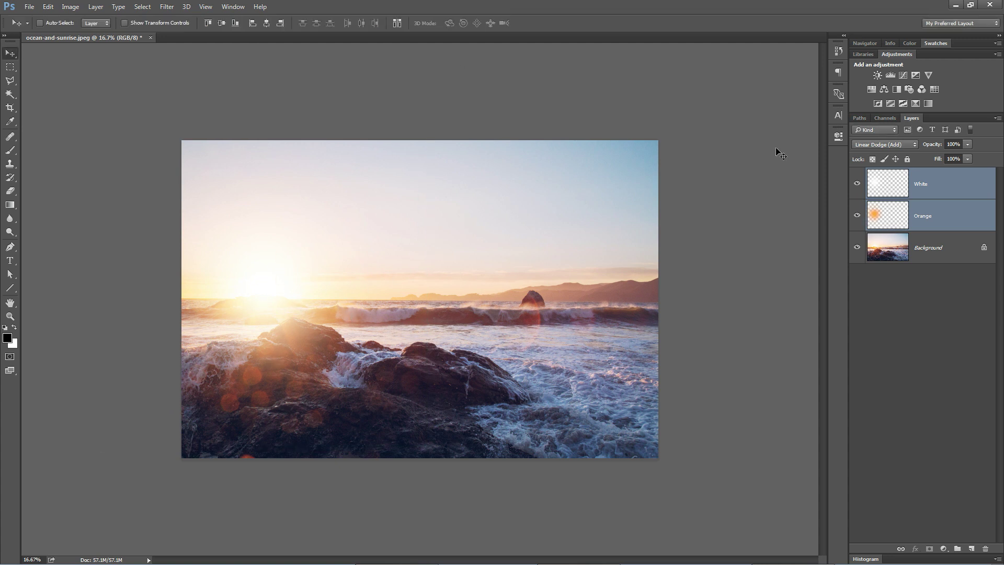
Compare the photo with and without the White and Orange glow layers, checking the area around the sun up close
alt+click(858, 247)
alt+click(857, 248)
scroll(411, 337, up, 2)
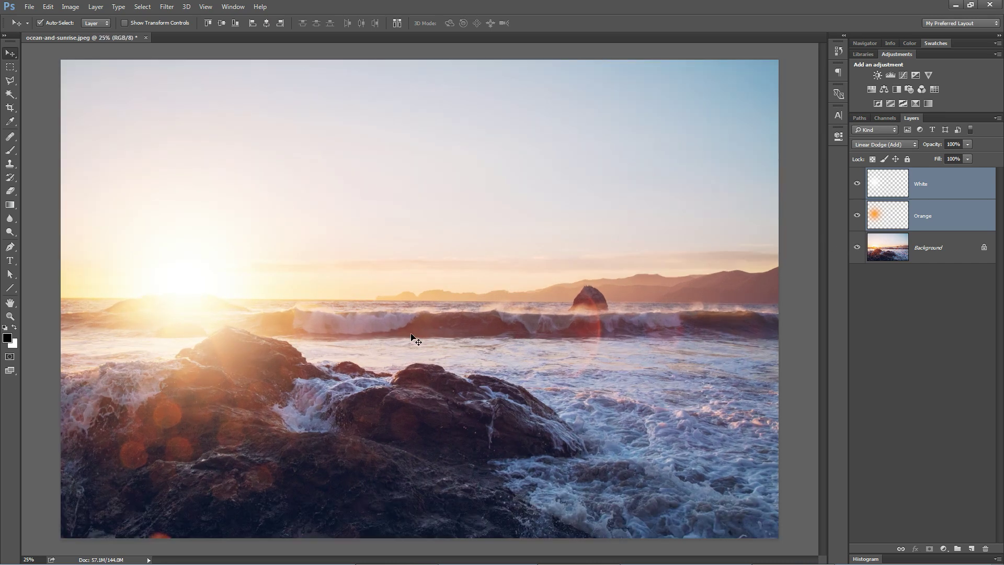
drag(318, 311, 592, 318)
scroll(592, 319, down, 1)
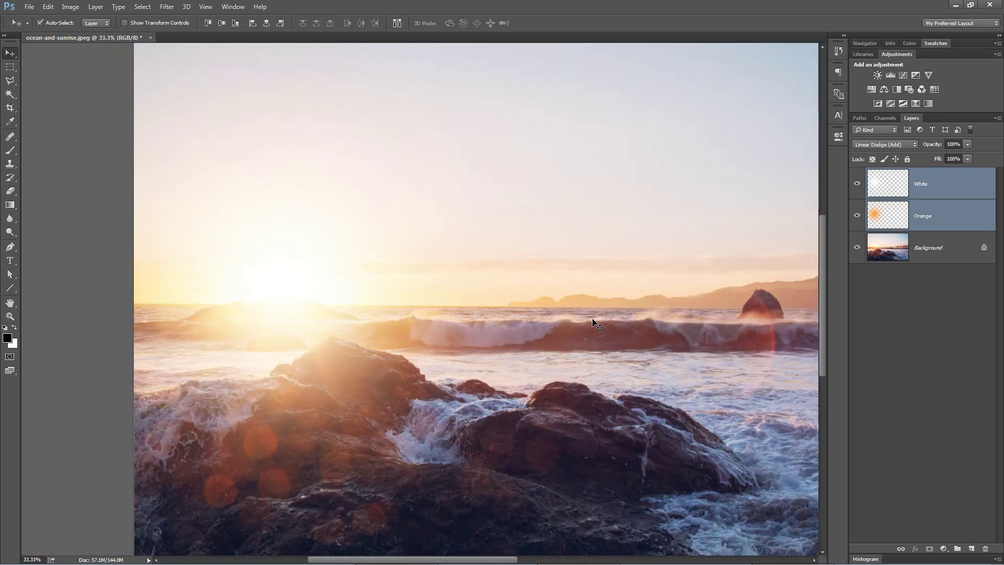
alt+click(857, 248)
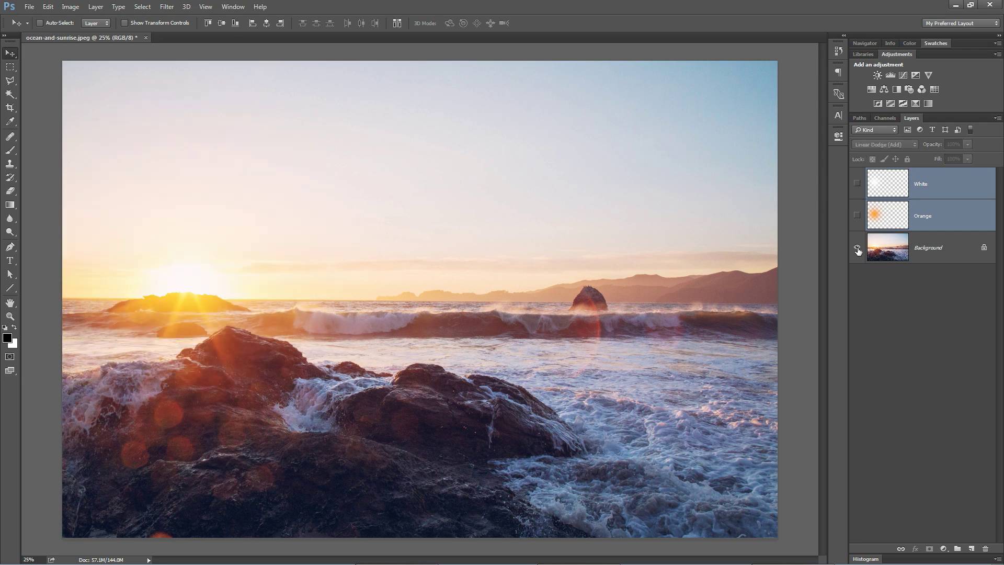
alt+click(857, 248)
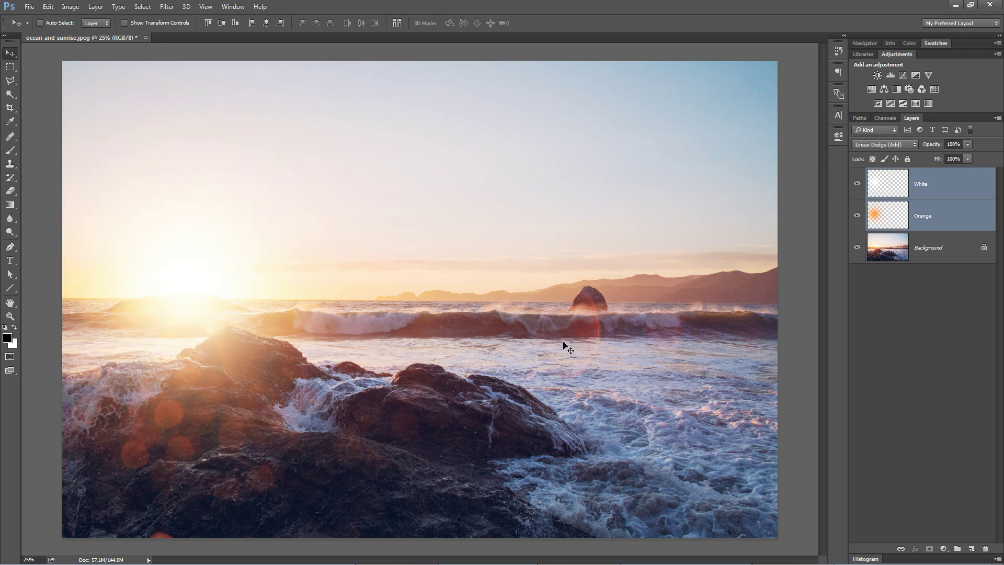
key(ctrl+minus)
Reduce the opacity of the Orange layer to weaken its warm glow around the sun
click(889, 216)
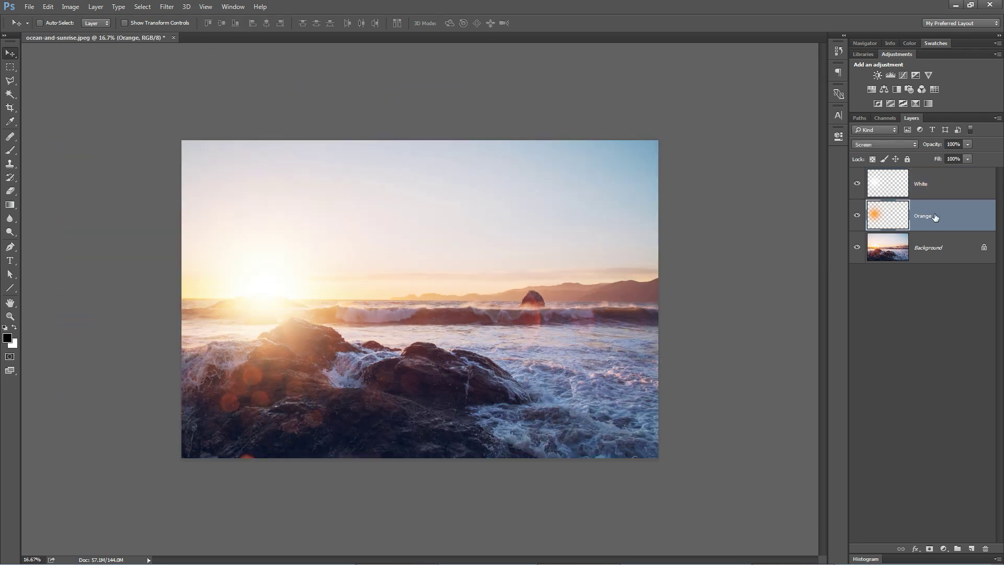
click(894, 186)
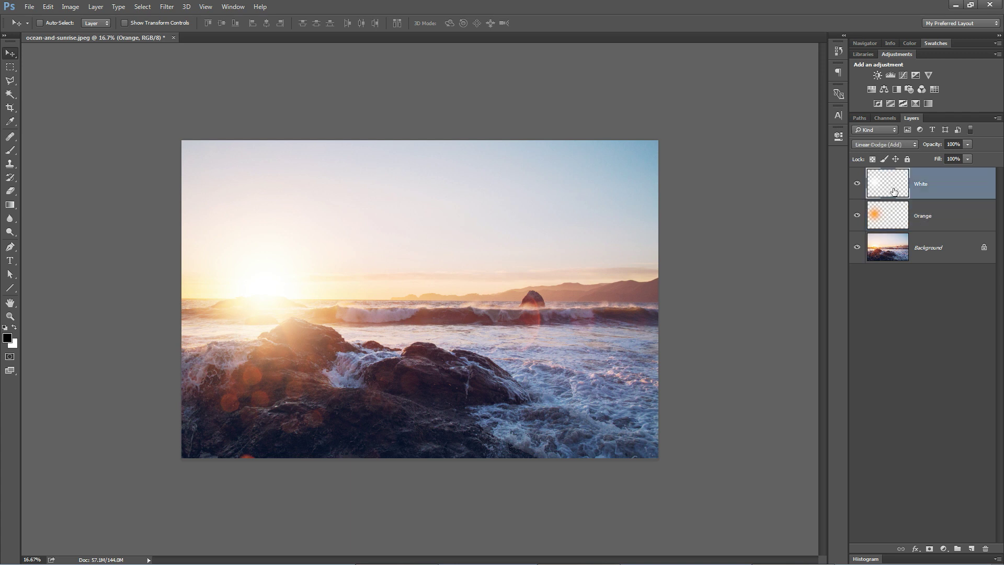
click(880, 213)
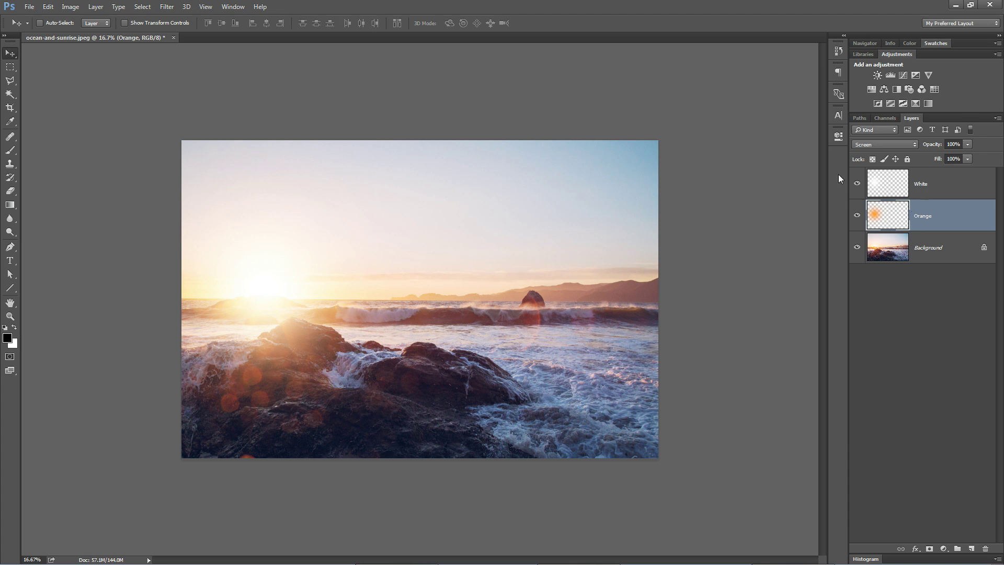
drag(934, 146, 919, 146)
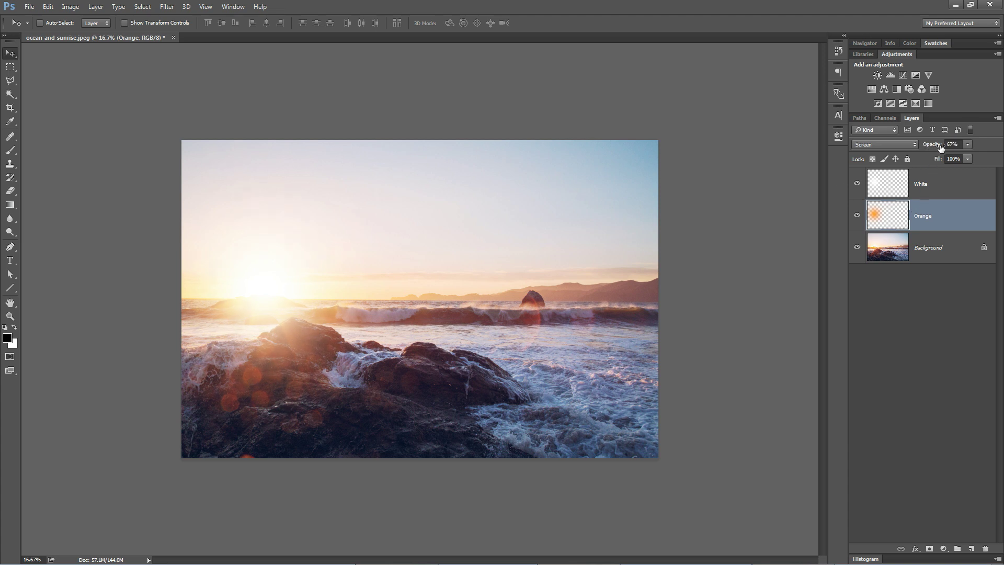
mouse_move(940, 148)
mouse_down()
mouse_move(924, 148)
mouse_move(934, 148)
mouse_up()
Set the White layer's fill to 15% and compare the photo with and without the glow layers
click(904, 187)
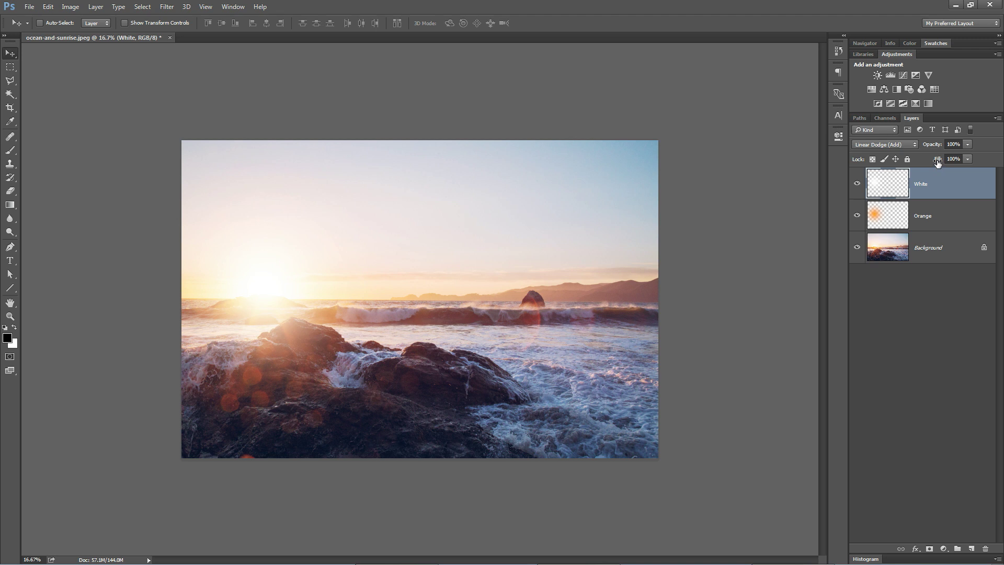
drag(938, 163, 901, 162)
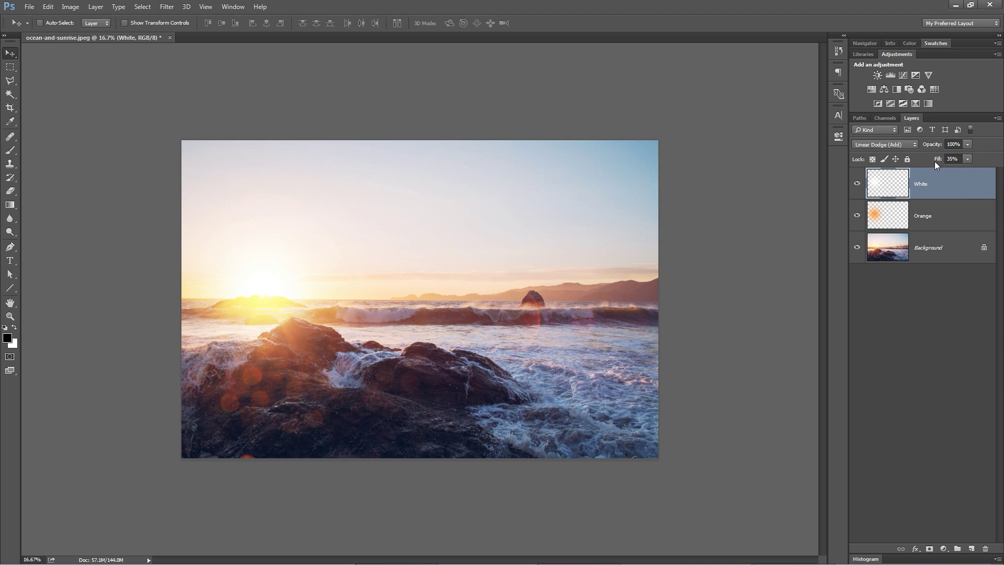
drag(935, 162, 926, 160)
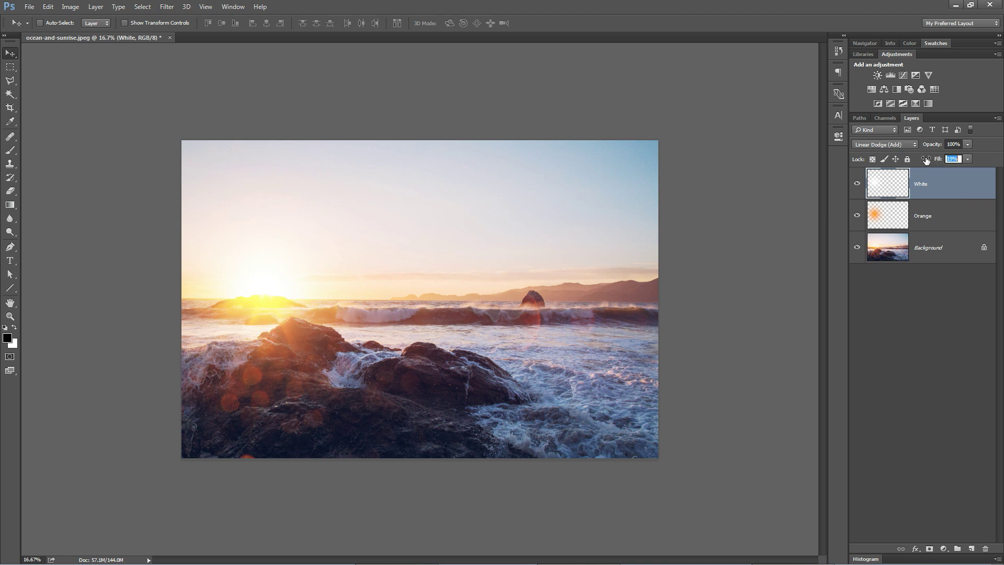
alt+click(858, 248)
alt+click(858, 249)
Set the Orange layer's opacity to 45%, finishing with the White layer selected
click(924, 216)
click(929, 146)
key(alt+bracketright)
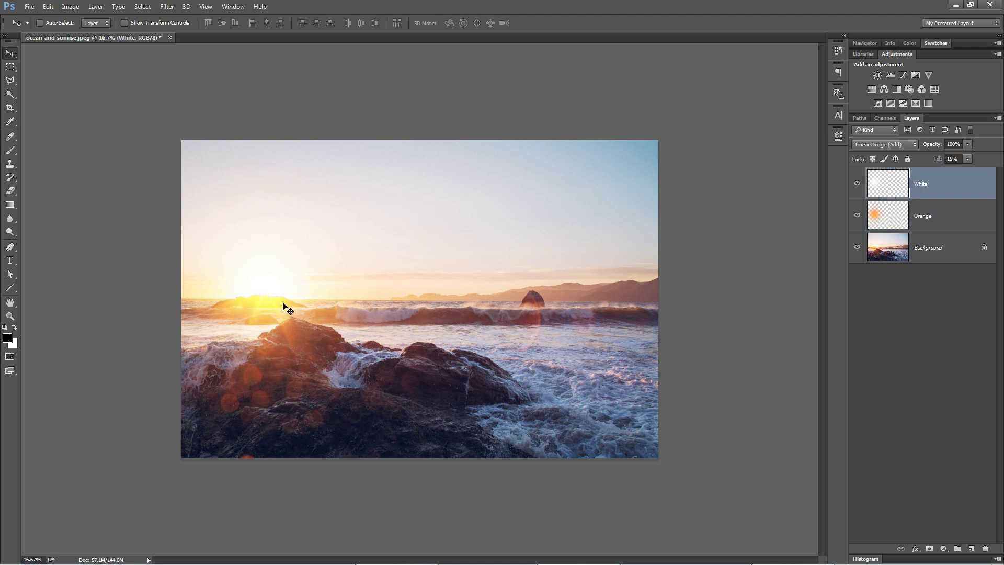
click(923, 215)
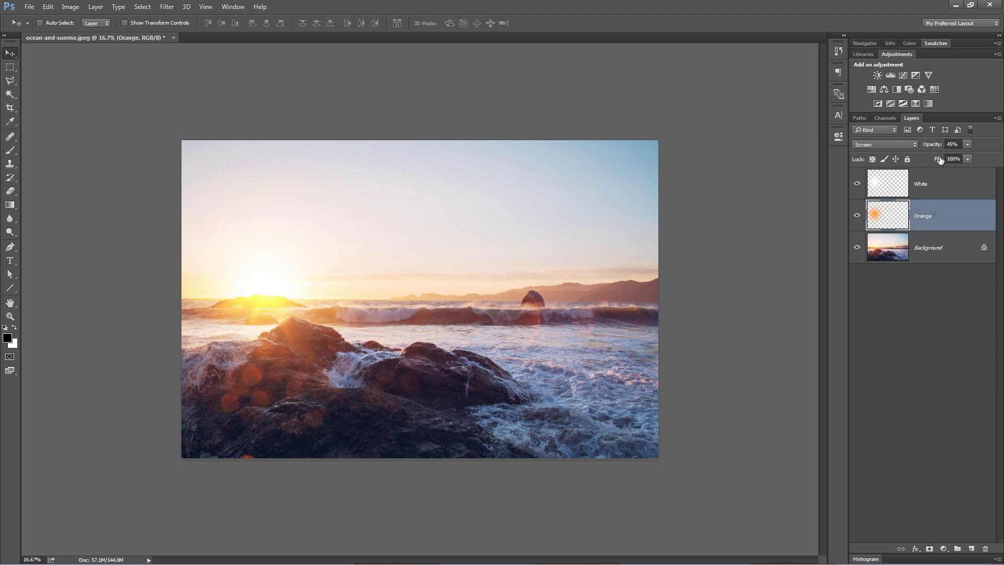
click(925, 181)
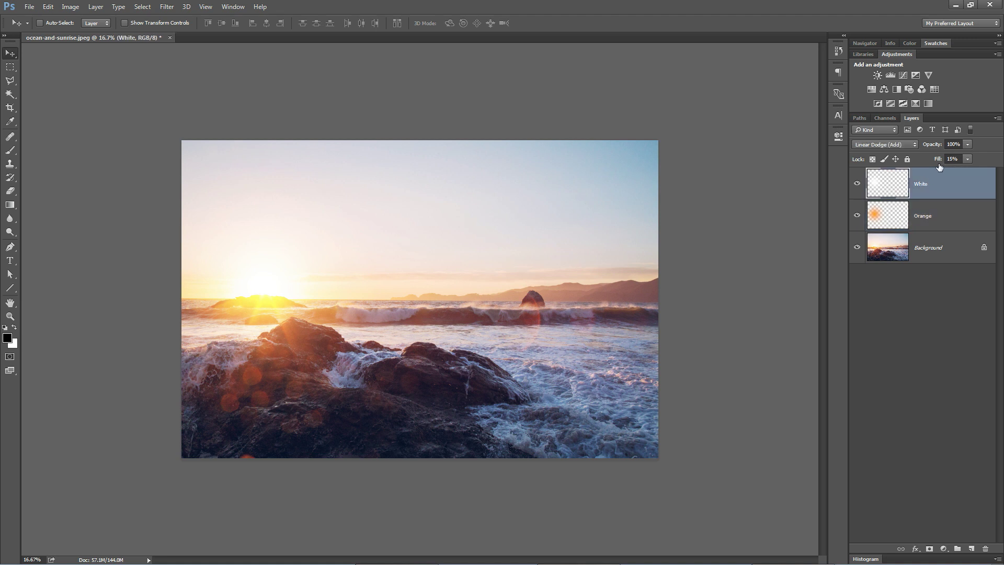
Distort the White and Orange layers together, stretching their lower-right corner far beyond the photo, and shift the glow slightly to align with the sun
shift+click(943, 217)
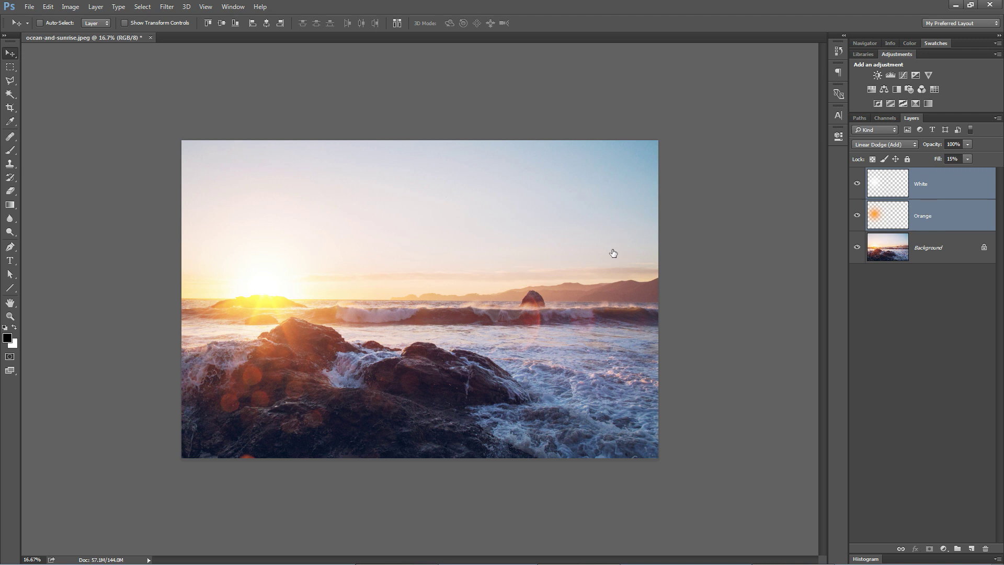
key(ctrl+t)
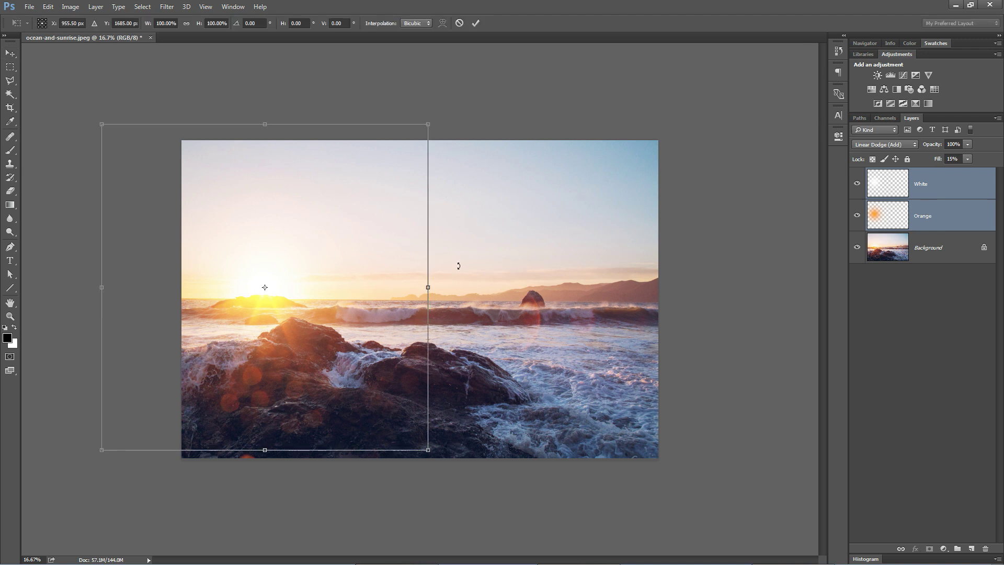
right_click(254, 233)
click(285, 286)
drag(427, 451, 596, 564)
key(ctrl+minus)
key(ctrl+minus)
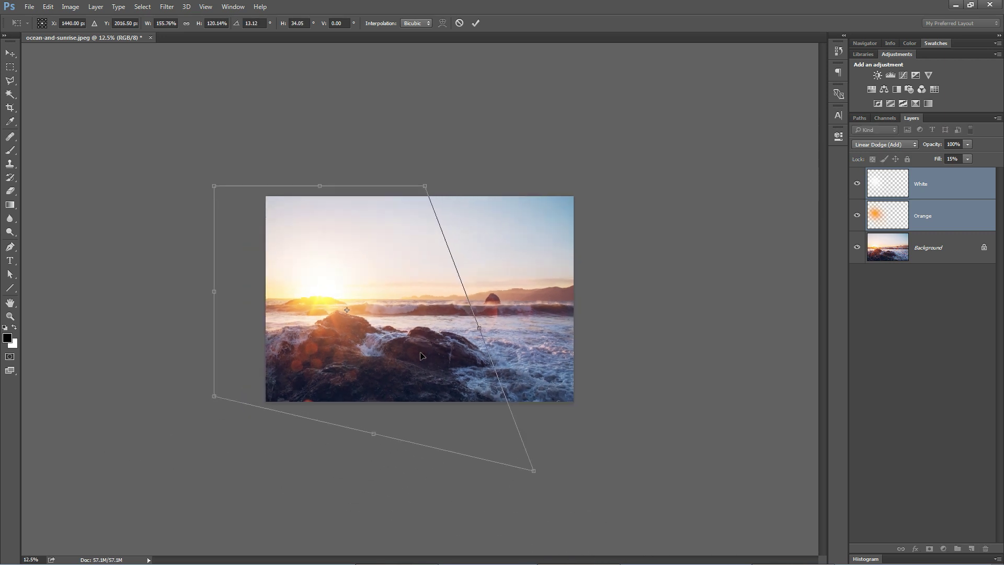
drag(507, 432, 605, 511)
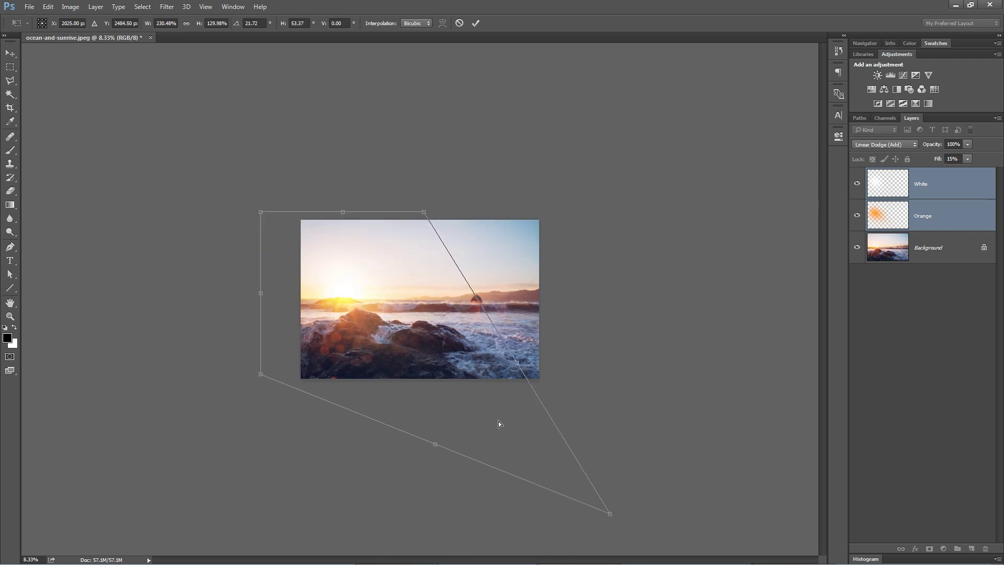
mouse_move(404, 336)
mouse_down()
mouse_move(373, 314)
mouse_move(451, 376)
mouse_move(398, 331)
mouse_up()
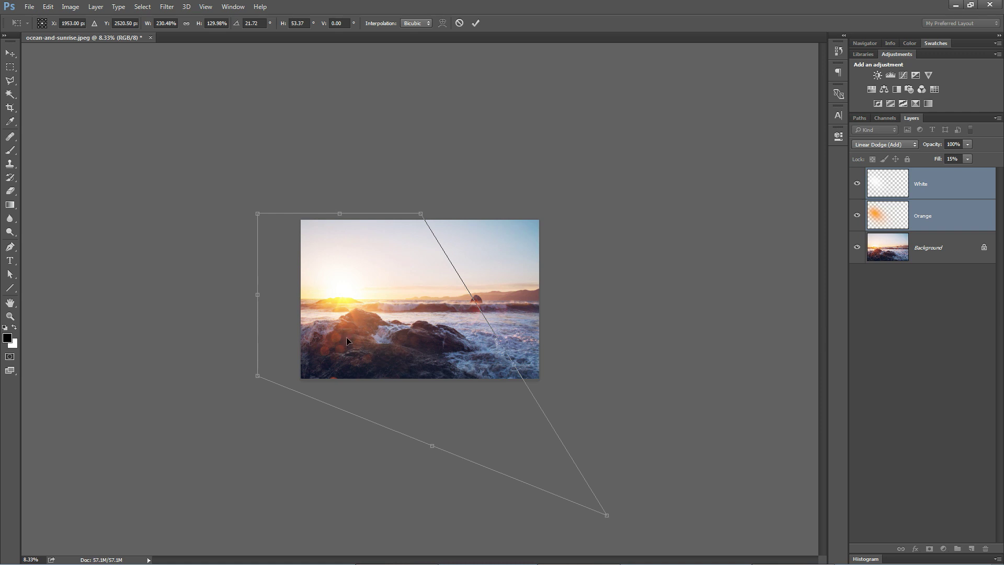
click(476, 24)
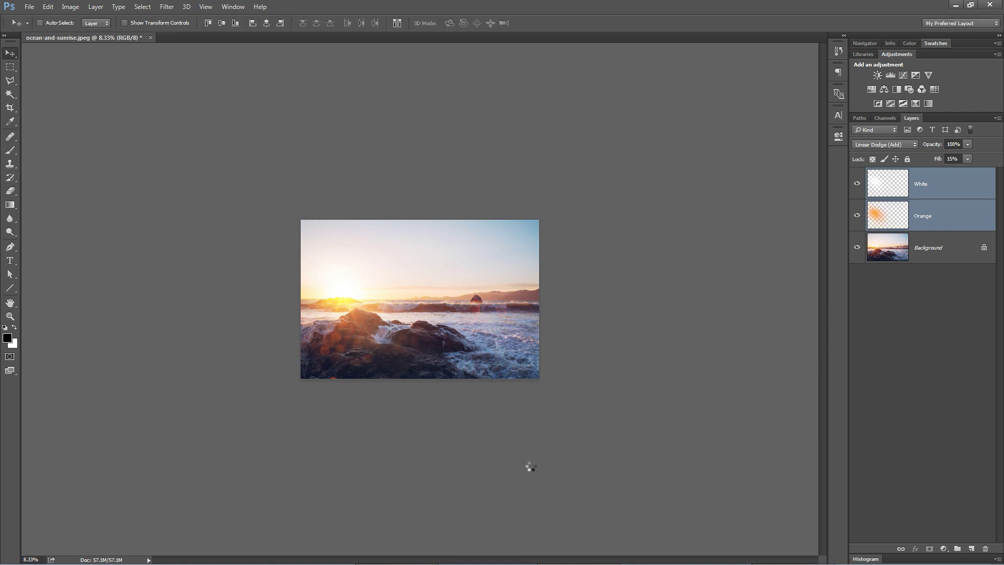
Compare the photo with and without the distorted glow layers, finishing with only the White layer selected
key(ctrl+plus)
key(ctrl+plus)
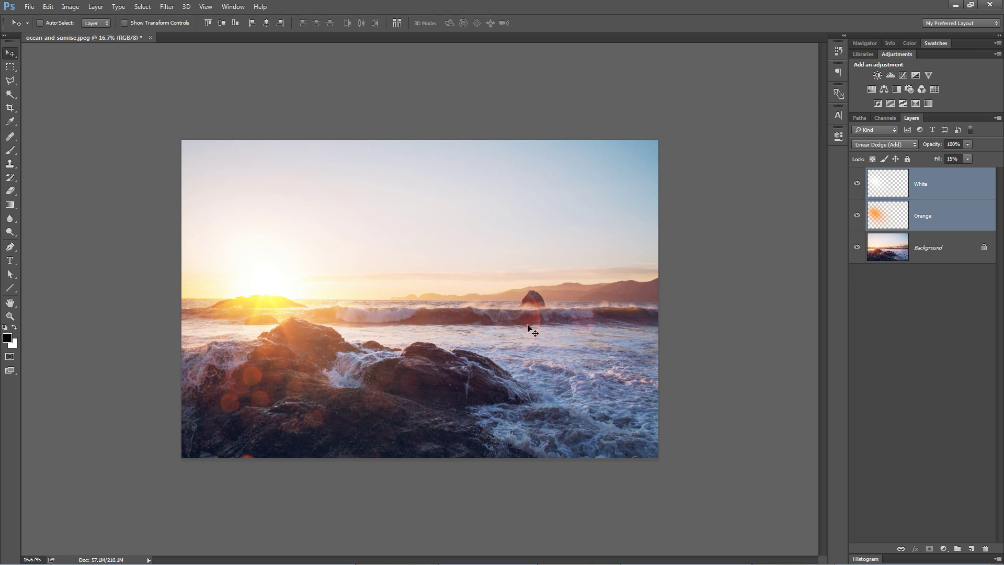
alt+click(858, 248)
alt+click(857, 249)
click(937, 188)
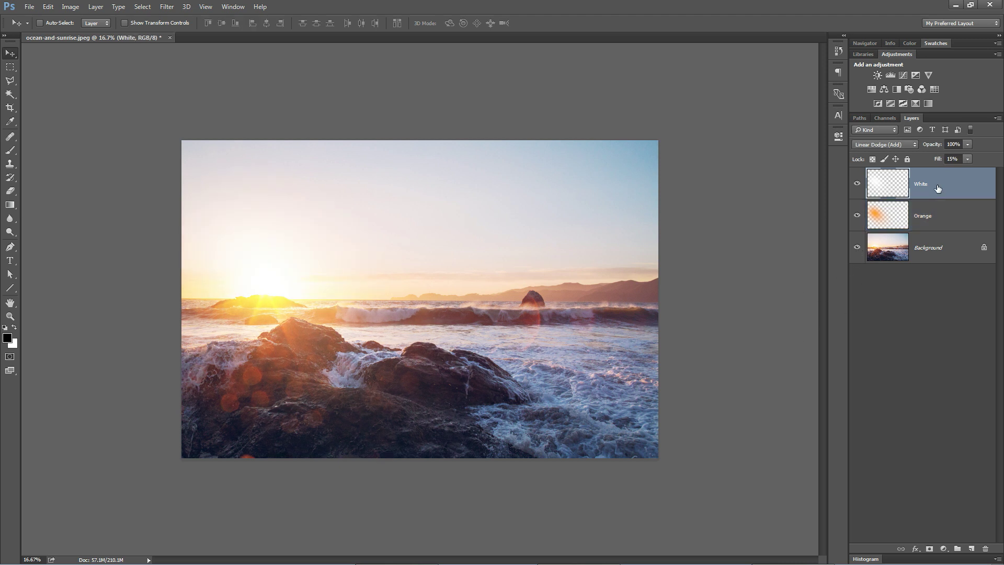